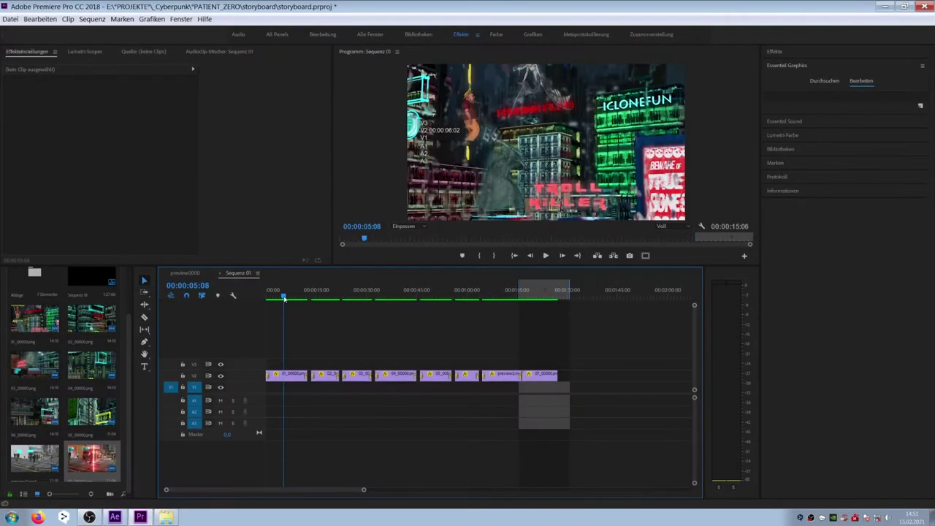
Step: Scrub through the storyboard sequence, switch to After Effects and preview the 07_scene 2 composition
{"action": "left_click_drag", "start_coordinate": [284, 297], "coordinate": [540, 318]}
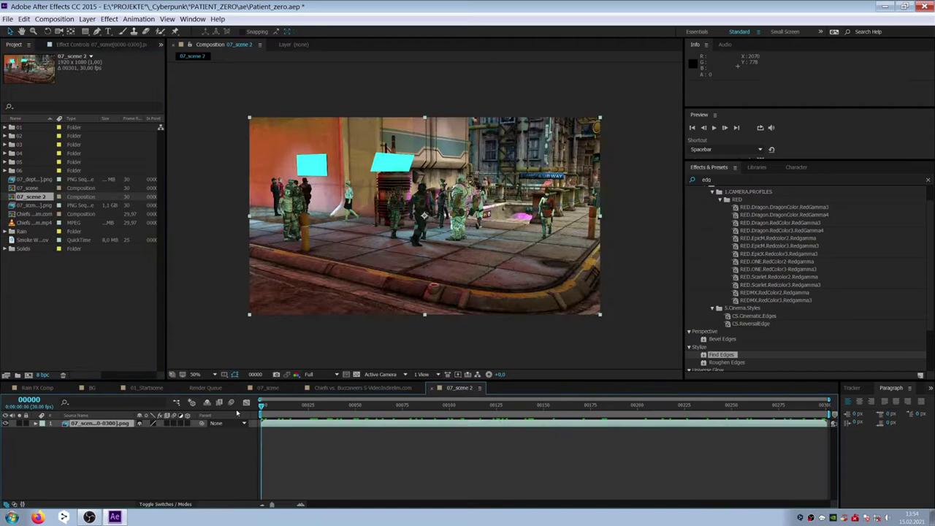
{"action": "key", "text": "space"}
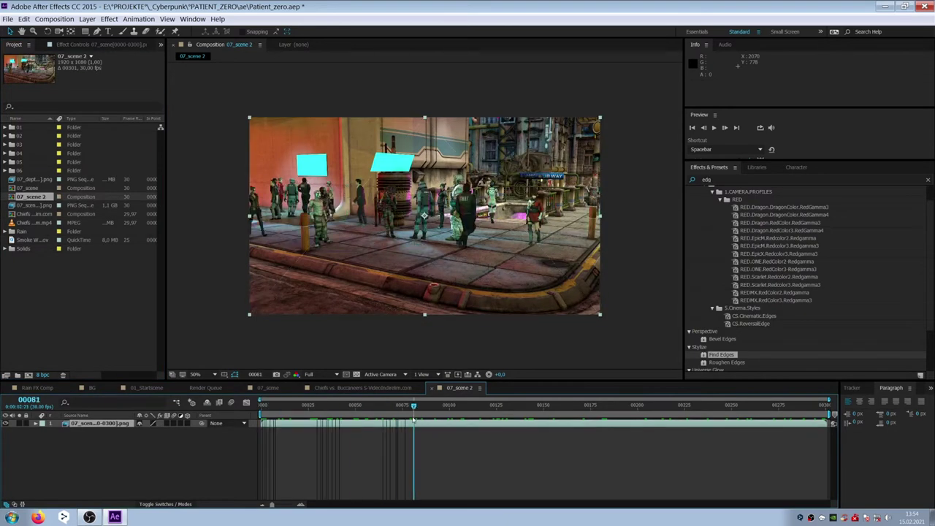
{"action": "key", "text": "space"}
Step: Add the 07_depth image sequence above the scene layer and apply Camera Lens Blur to it with 07_scene as blur map
{"action": "left_click_drag", "start_coordinate": [36, 182], "coordinate": [95, 421]}
{"action": "left_click", "coordinate": [723, 180]}
{"action": "type", "text": "lens"}
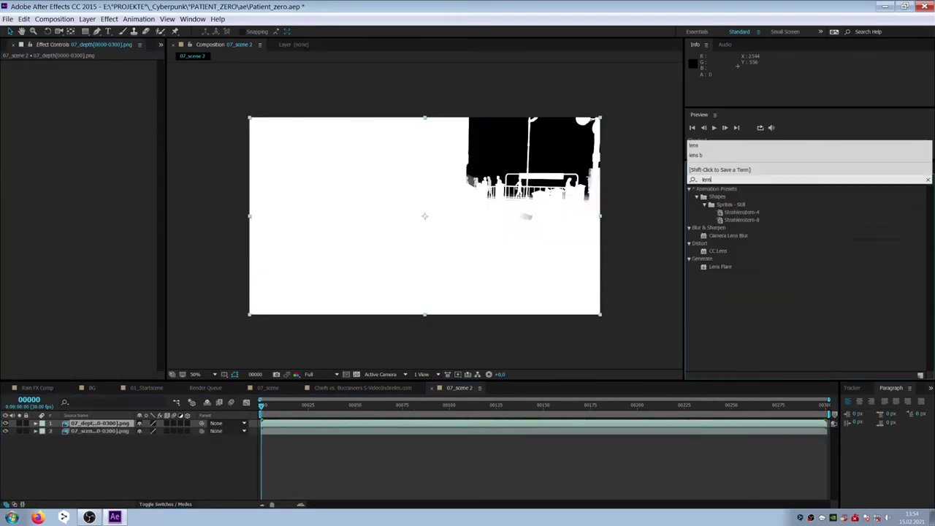
{"action": "double_click", "coordinate": [727, 236]}
{"action": "left_click", "coordinate": [121, 133]}
{"action": "left_click", "coordinate": [120, 165]}
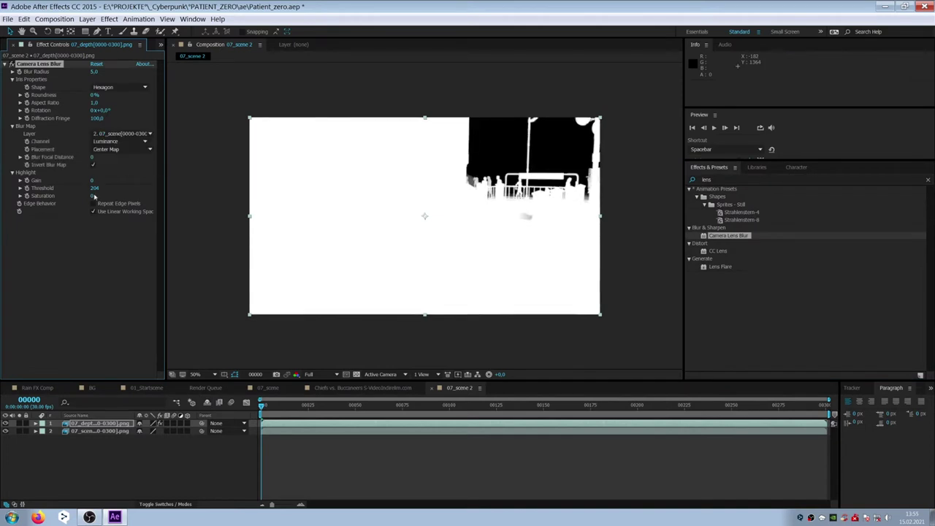
Step: Place the depth layer hidden beneath the scene layer and set its Camera Lens Blur to radius 36 with 07_depth as blur map
{"action": "left_click_drag", "start_coordinate": [73, 425], "coordinate": [73, 434]}
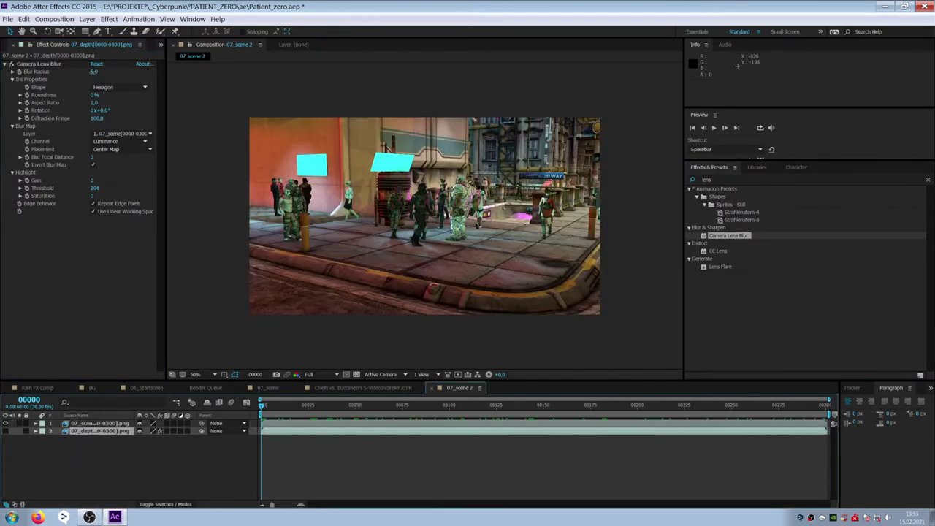
{"action": "left_click_drag", "start_coordinate": [93, 71], "coordinate": [116, 72]}
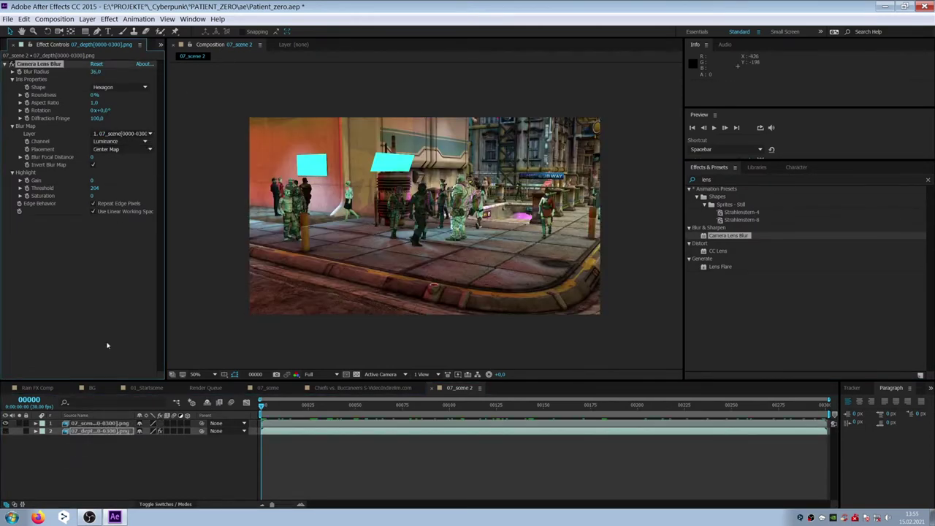
{"action": "left_click", "coordinate": [128, 135]}
{"action": "left_click", "coordinate": [121, 165]}
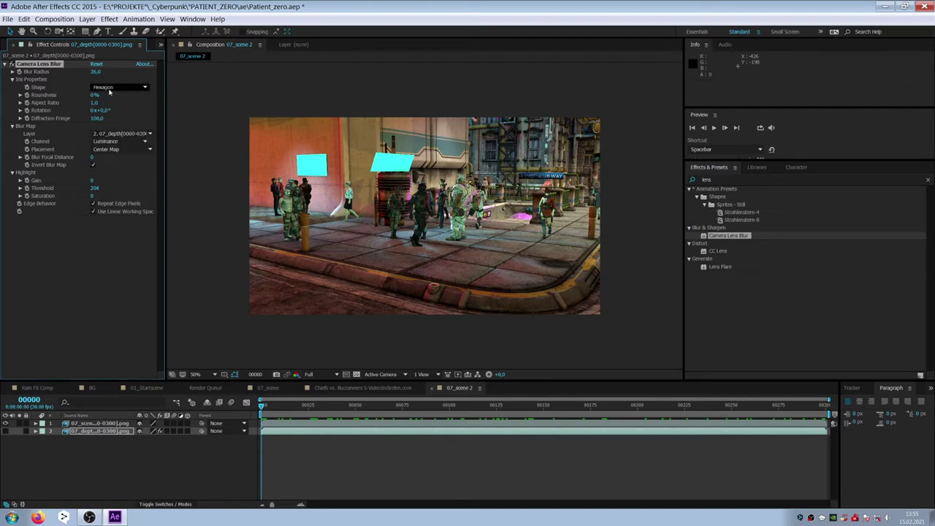
Step: Apply Camera Lens Blur to the 07_scene layer with a blur radius of 5 and the 07_depth layer as blur map
{"action": "left_click", "coordinate": [80, 424]}
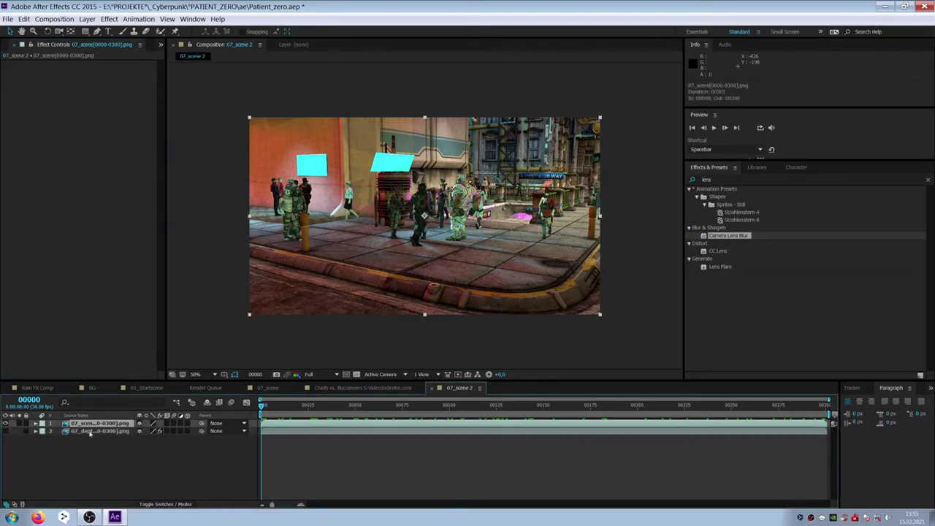
{"action": "left_click", "coordinate": [90, 432]}
{"action": "left_click", "coordinate": [88, 424]}
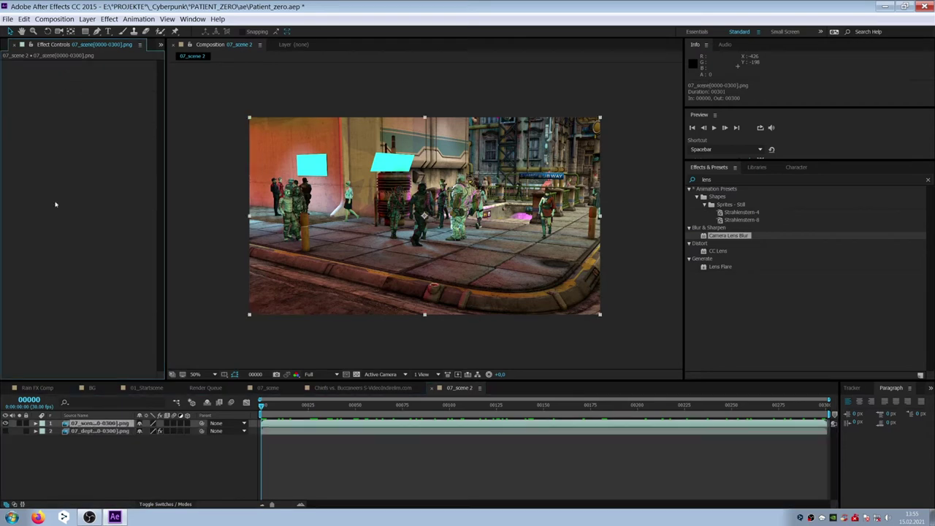
{"action": "key", "text": "ctrl+v"}
{"action": "left_click", "coordinate": [122, 271]}
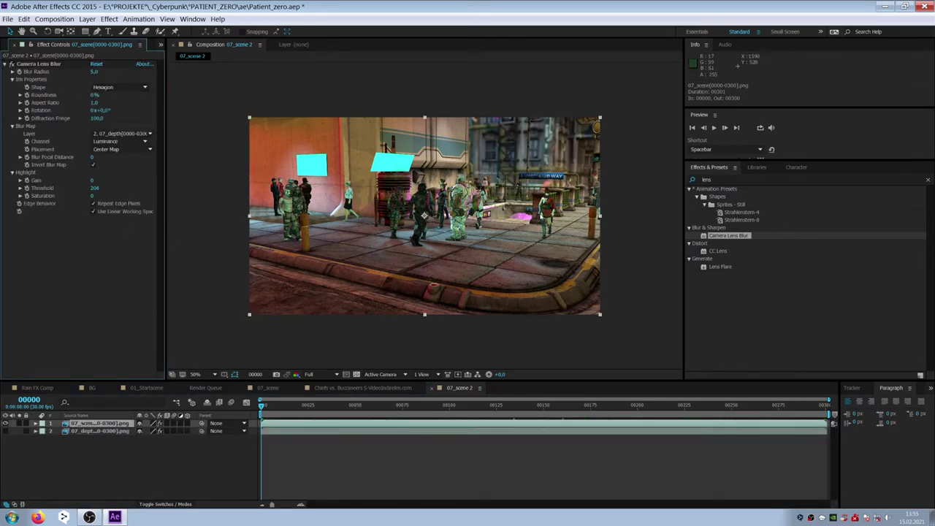
Step: Examine the depth blur on the buildings and subway sign up close and preview it in motion
{"action": "scroll", "coordinate": [586, 165], "scroll_direction": "up", "scroll_amount": 1}
{"action": "left_click_drag", "start_coordinate": [586, 166], "coordinate": [378, 250]}
{"action": "scroll", "coordinate": [378, 250], "scroll_direction": "up", "scroll_amount": 1}
{"action": "scroll", "coordinate": [378, 250], "scroll_direction": "down", "scroll_amount": 1}
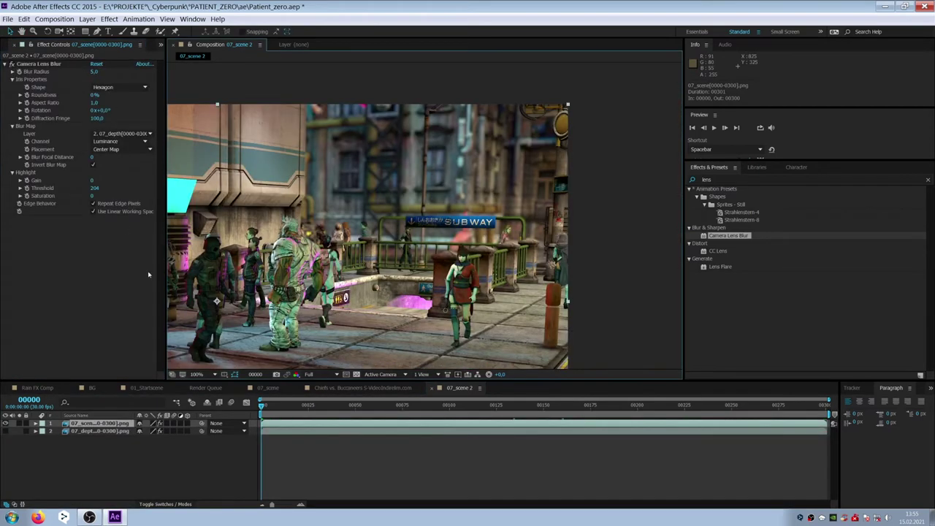
{"action": "key", "text": "space"}
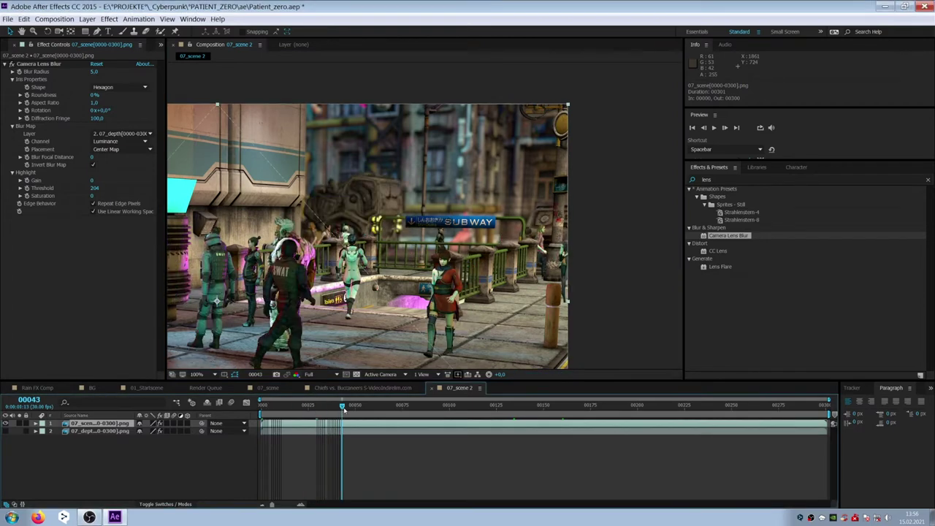
{"action": "scroll", "coordinate": [475, 228], "scroll_direction": "up", "scroll_amount": 3}
{"action": "left_click", "coordinate": [95, 72]}
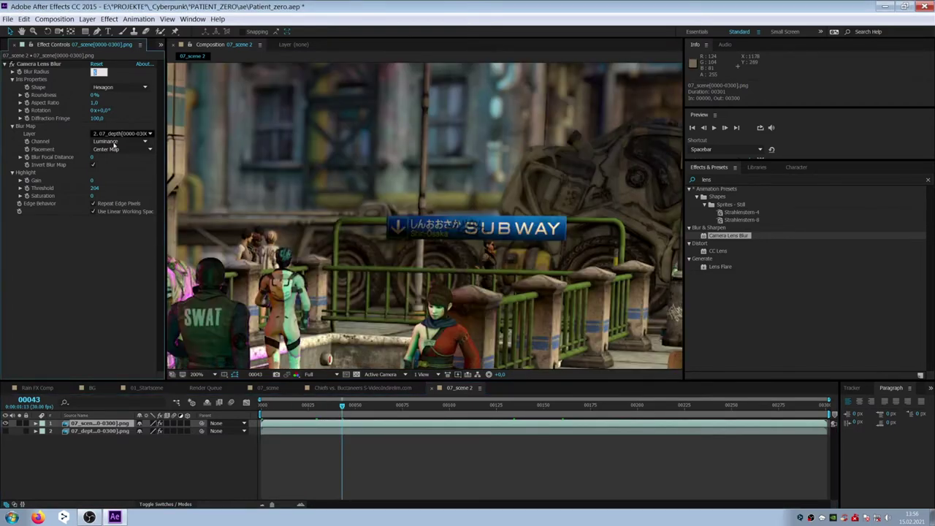
{"action": "scroll", "coordinate": [373, 234], "scroll_direction": "down", "scroll_amount": 2}
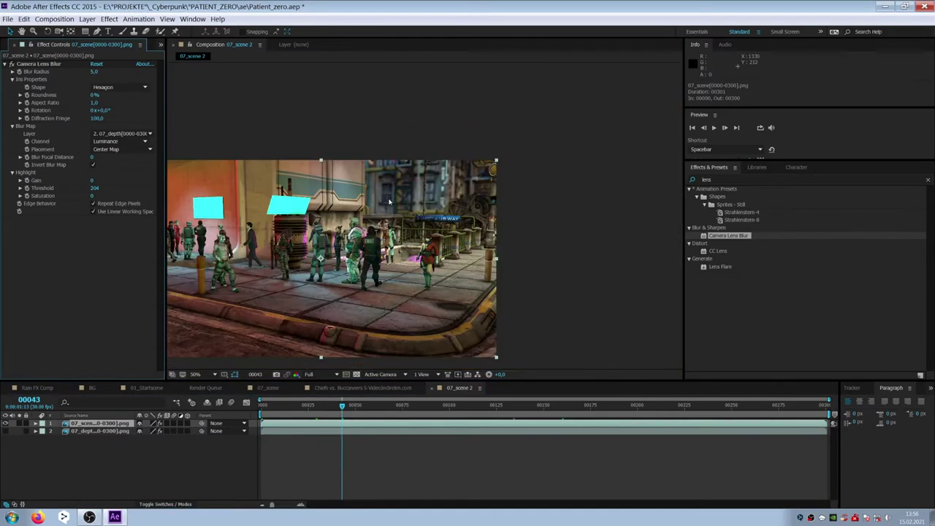
{"action": "left_click_drag", "start_coordinate": [420, 260], "coordinate": [521, 205]}
Step: Add the Chiefs vs. Buccaneers composition above the scene layer and apply VC Color Vibrance to it
{"action": "left_click", "coordinate": [13, 44]}
{"action": "left_click_drag", "start_coordinate": [37, 215], "coordinate": [88, 439]}
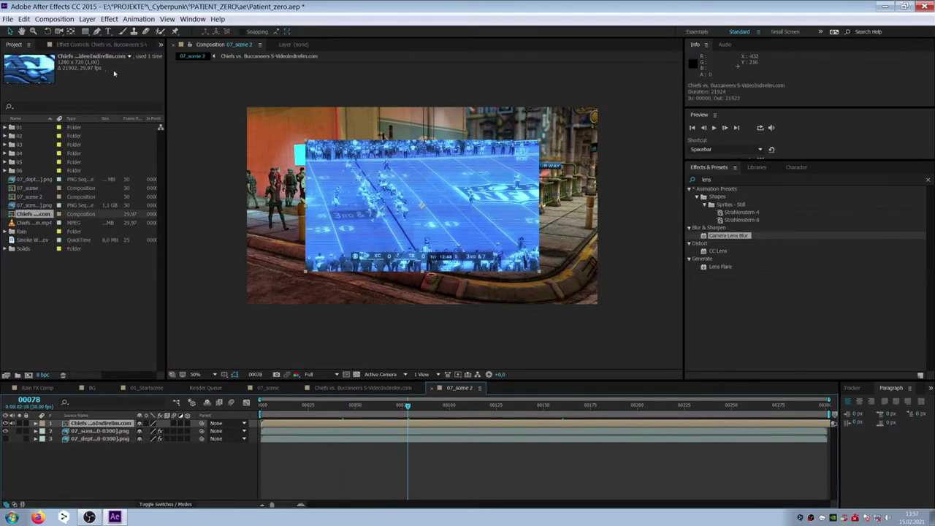
{"action": "left_click", "coordinate": [109, 19]}
{"action": "mouse_move", "coordinate": [292, 84]}
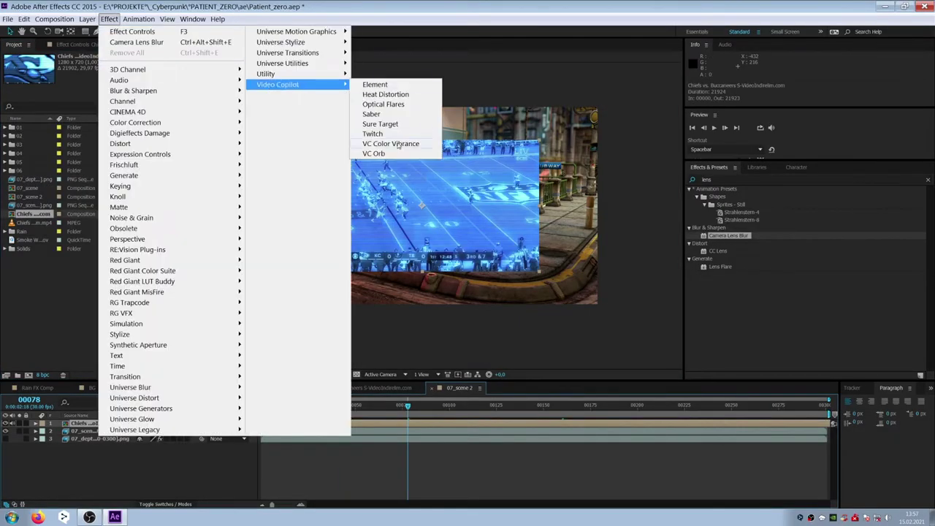
{"action": "left_click", "coordinate": [396, 143]}
Step: Change the VC Color Vibrance color to a turquoise green
{"action": "left_click", "coordinate": [95, 71]}
{"action": "left_click_drag", "start_coordinate": [280, 398], "coordinate": [280, 410]}
{"action": "left_click", "coordinate": [352, 352]}
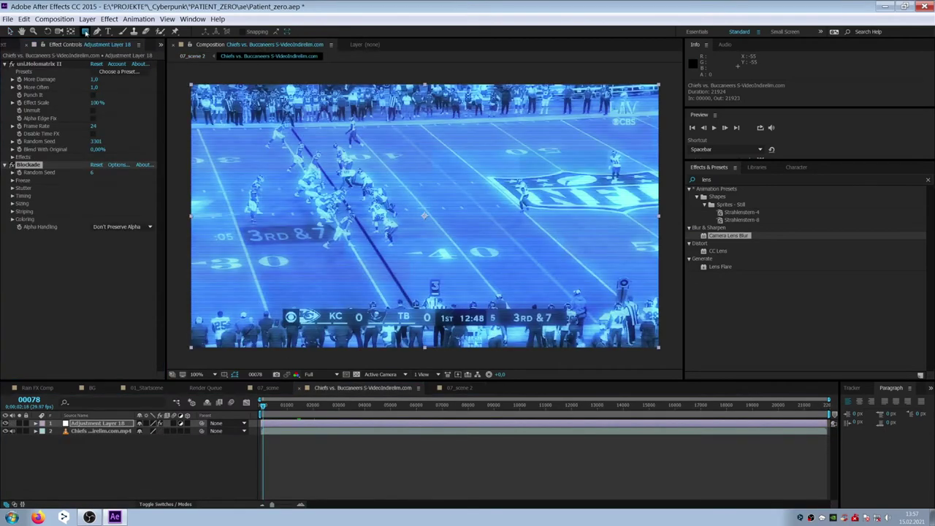
Step: Hide the adjustment layer in the Chiefs vs. Buccaneers composition and mask the football footage with a feathered rounded rectangle
{"action": "key", "text": "ctrl+z"}
{"action": "left_click", "coordinate": [5, 423]}
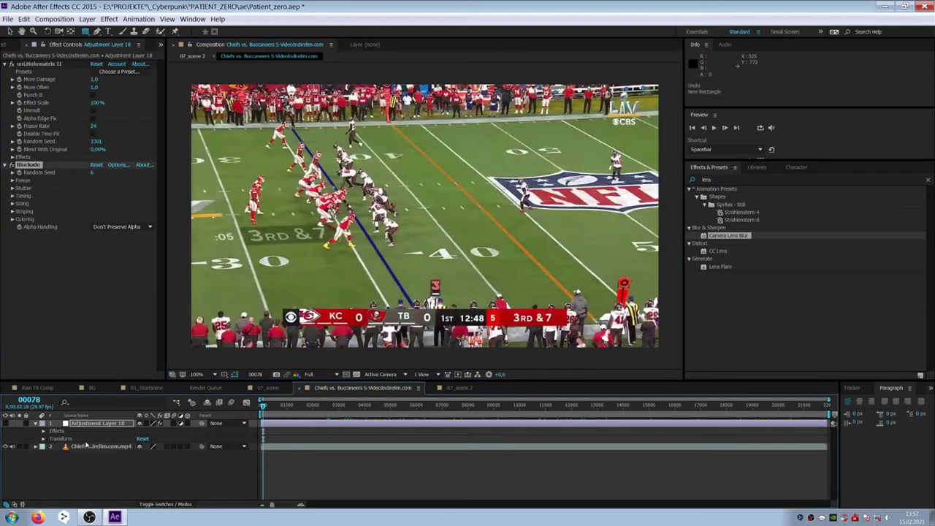
{"action": "left_click", "coordinate": [85, 446]}
{"action": "left_click_drag", "start_coordinate": [85, 32], "coordinate": [109, 45]}
{"action": "left_click_drag", "start_coordinate": [210, 96], "coordinate": [643, 336]}
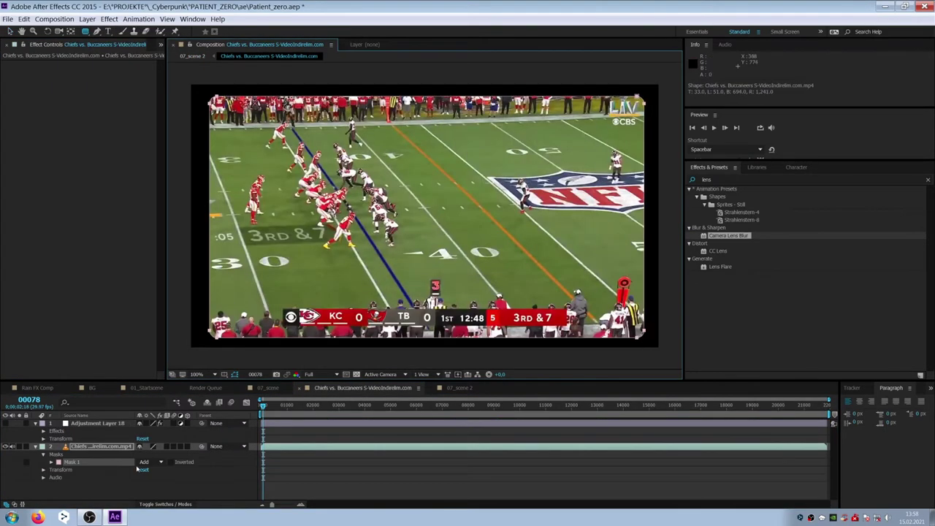
{"action": "key", "text": "m"}
{"action": "key", "text": "m"}
{"action": "left_click_drag", "start_coordinate": [146, 470], "coordinate": [176, 470]}
Step: Create a 1280 x 720 px solid in cyan 15CEDD and place it beneath the masked football footage
{"action": "left_click", "coordinate": [87, 19]}
{"action": "left_click", "coordinate": [294, 41]}
{"action": "left_click", "coordinate": [147, 282]}
{"action": "left_click", "coordinate": [253, 361]}
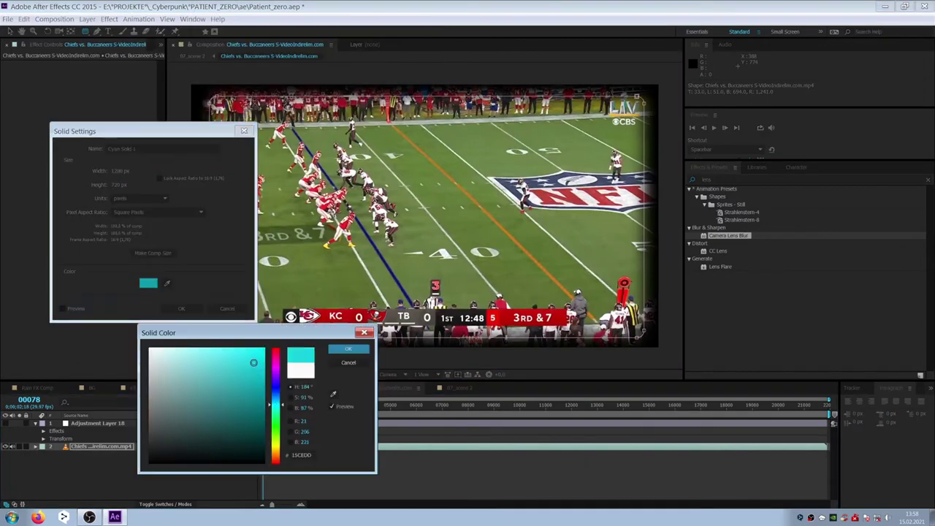
{"action": "key", "text": "Return"}
{"action": "key", "text": "Return"}
{"action": "left_click_drag", "start_coordinate": [97, 423], "coordinate": [92, 459]}
{"action": "left_click_drag", "start_coordinate": [87, 424], "coordinate": [92, 447]}
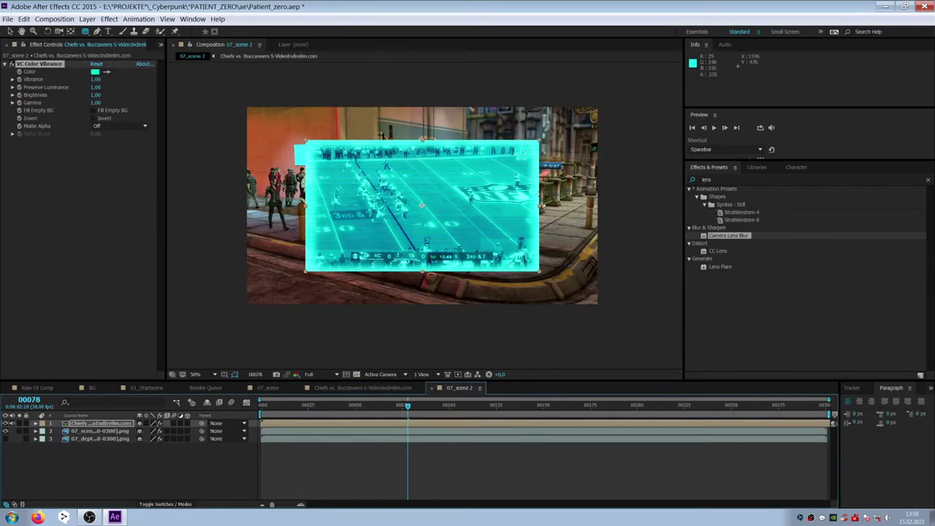
Step: Apply the Corner Pin effect to the Chiefs vs. Buccaneers layer in 07_scene 2
{"action": "left_click", "coordinate": [109, 19]}
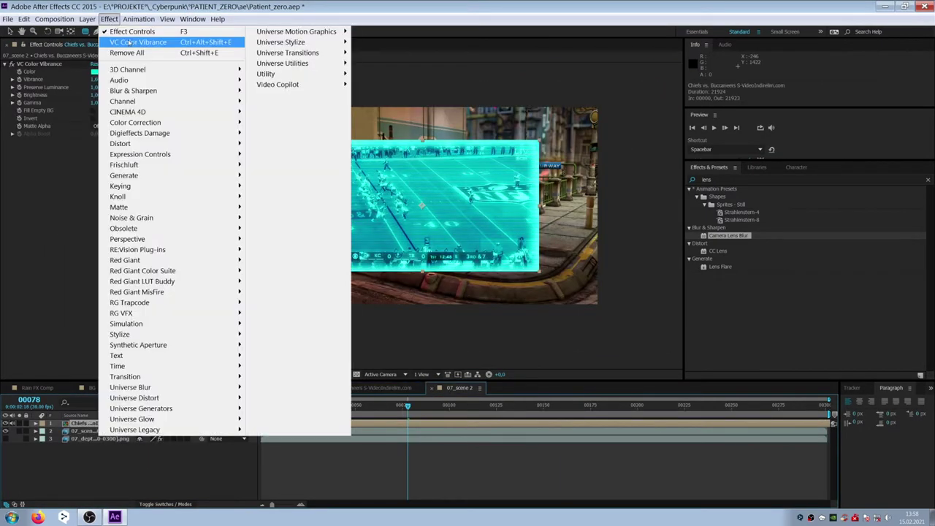
{"action": "mouse_move", "coordinate": [138, 202]}
{"action": "left_click", "coordinate": [395, 357]}
{"action": "key", "text": "v"}
Step: Pin the football layer's four corners roughly onto the cyan screen on the orange wall
{"action": "left_click_drag", "start_coordinate": [329, 219], "coordinate": [384, 255]}
{"action": "scroll", "coordinate": [361, 175], "scroll_direction": "up", "scroll_amount": 1}
{"action": "left_click_drag", "start_coordinate": [295, 135], "coordinate": [272, 144]}
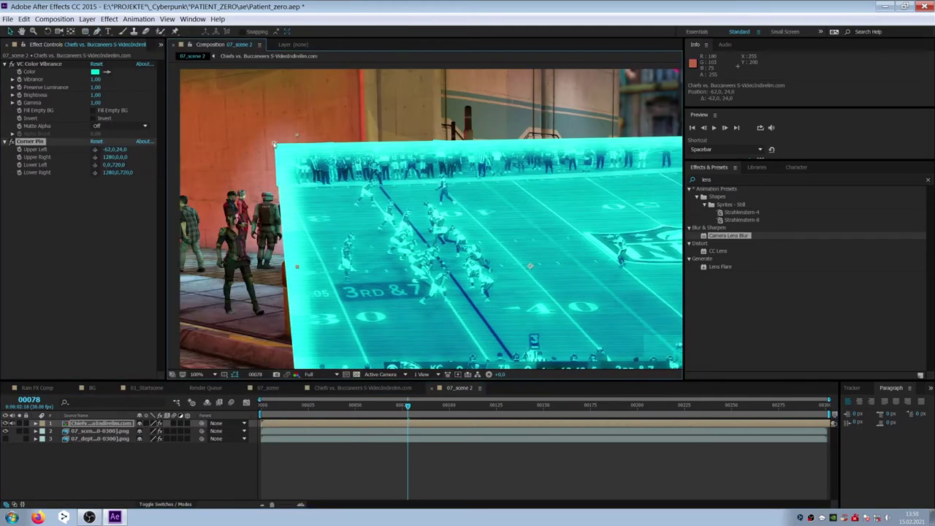
{"action": "scroll", "coordinate": [273, 144], "scroll_direction": "down", "scroll_amount": 1}
{"action": "left_click_drag", "start_coordinate": [361, 307], "coordinate": [350, 202]}
{"action": "left_click_drag", "start_coordinate": [595, 176], "coordinate": [380, 179]}
{"action": "left_click_drag", "start_coordinate": [594, 306], "coordinate": [380, 201]}
Step: Refine the corner pins to about -61, 28; 101, 21.5; -55.8, 140.5 and 104.8, 141.3, and preview the fit
{"action": "scroll", "coordinate": [363, 196], "scroll_direction": "up", "scroll_amount": 3}
{"action": "left_click_drag", "start_coordinate": [500, 240], "coordinate": [501, 241]}
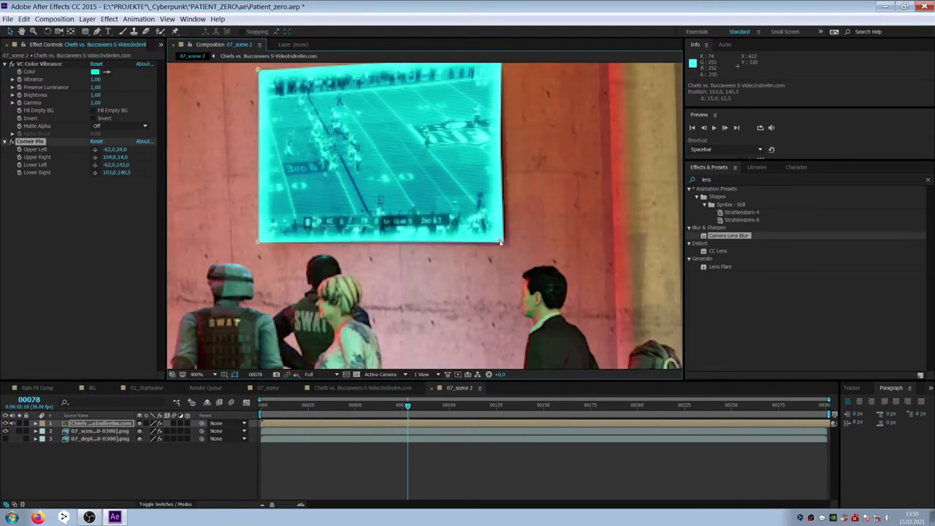
{"action": "left_click_drag", "start_coordinate": [258, 242], "coordinate": [267, 240]}
{"action": "left_click_drag", "start_coordinate": [258, 70], "coordinate": [260, 76]}
{"action": "left_click_drag", "start_coordinate": [259, 76], "coordinate": [228, 132]}
{"action": "left_click_drag", "start_coordinate": [467, 110], "coordinate": [463, 120]}
{"action": "scroll", "coordinate": [464, 121], "scroll_direction": "down", "scroll_amount": 3}
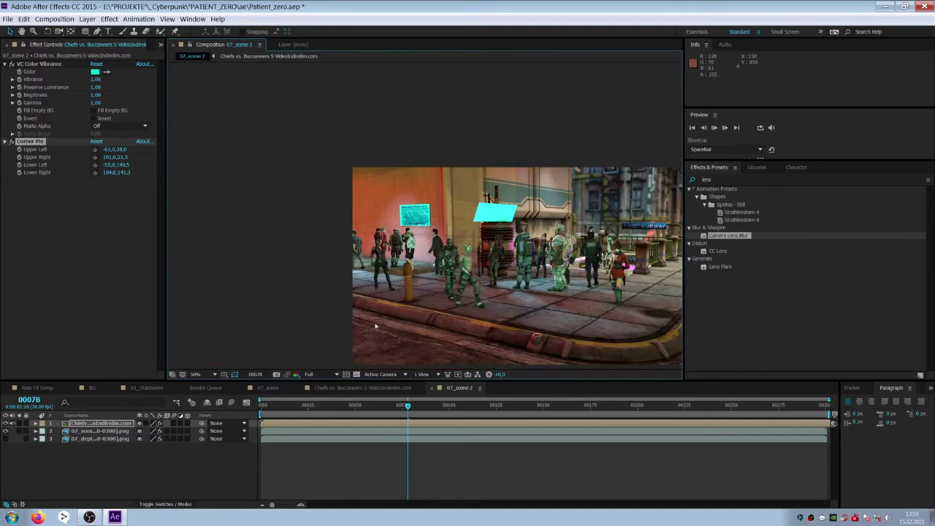
{"action": "key", "text": "space"}
{"action": "scroll", "coordinate": [391, 310], "scroll_direction": "up", "scroll_amount": 1}
Step: Add a second Chiefs vs. Buccaneers layer on top and copy the VC Color Vibrance and Corner Pin effects onto it
{"action": "left_click", "coordinate": [101, 424]}
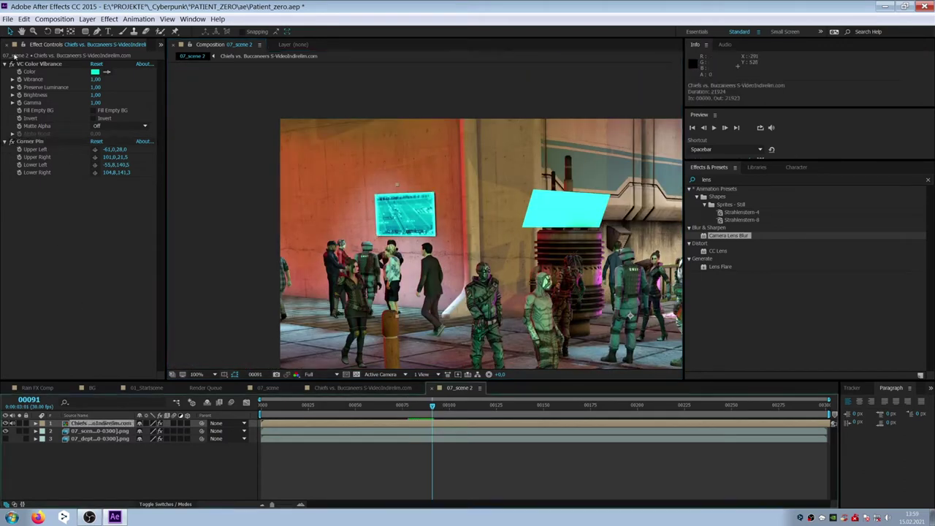
{"action": "left_click_drag", "start_coordinate": [167, 90], "coordinate": [211, 90]}
{"action": "left_click", "coordinate": [15, 44]}
{"action": "left_click_drag", "start_coordinate": [34, 214], "coordinate": [102, 422]}
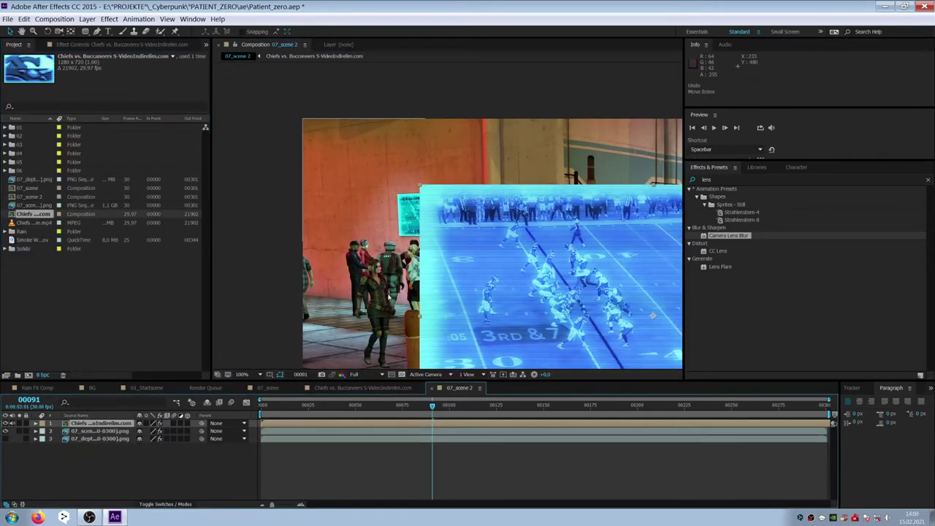
{"action": "key", "text": "ctrl+v"}
Step: Fit the second football layer's corner pins to the slanted cyan screen above the ribbed cylinder and preview the result
{"action": "left_click", "coordinate": [30, 141]}
{"action": "scroll", "coordinate": [368, 162], "scroll_direction": "up", "scroll_amount": 2}
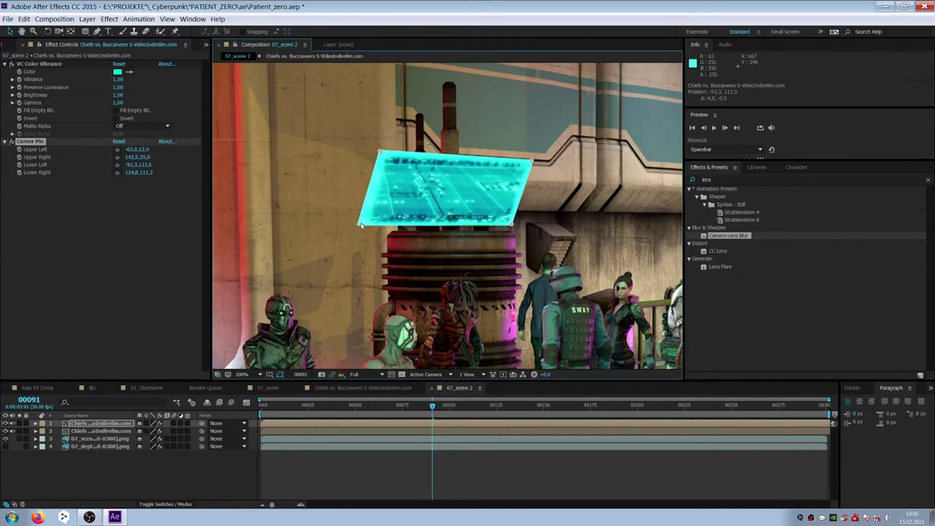
{"action": "left_click_drag", "start_coordinate": [381, 154], "coordinate": [380, 153]}
{"action": "scroll", "coordinate": [380, 153], "scroll_direction": "down", "scroll_amount": 2}
{"action": "scroll", "coordinate": [399, 266], "scroll_direction": "up", "scroll_amount": 1}
{"action": "left_click", "coordinate": [349, 467]}
{"action": "key", "text": "space"}
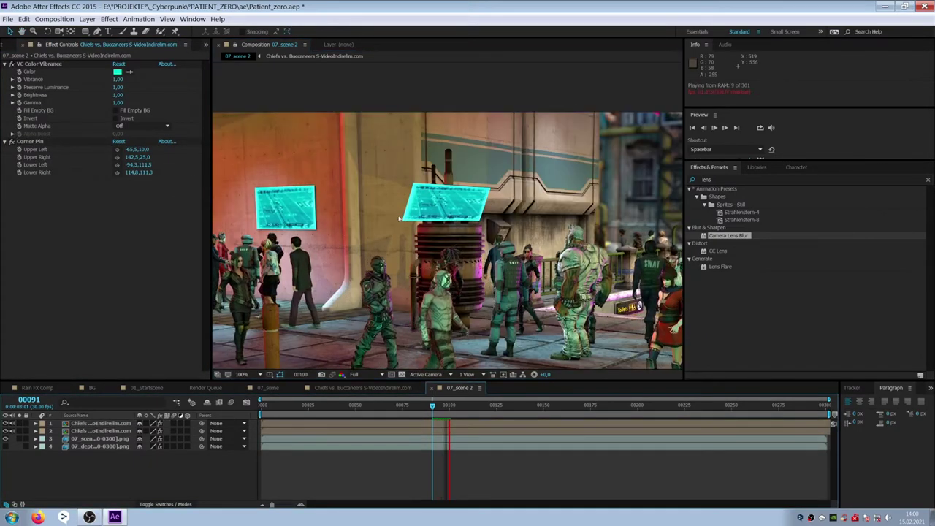
{"action": "scroll", "coordinate": [399, 217], "scroll_direction": "down", "scroll_amount": 1}
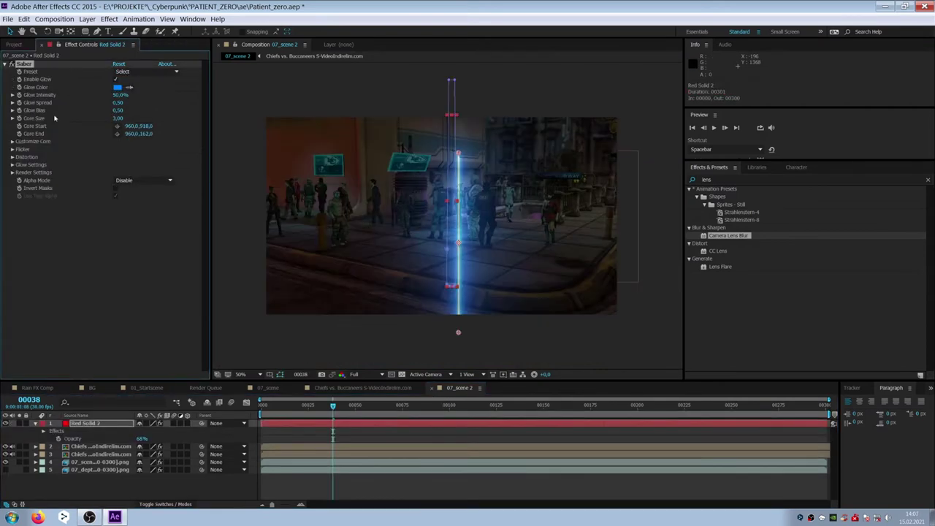
Step: Set the Saber preset on Red Solid 2 to Default and run its core from about 929, 716 to 932, -127
{"action": "left_click", "coordinate": [143, 71]}
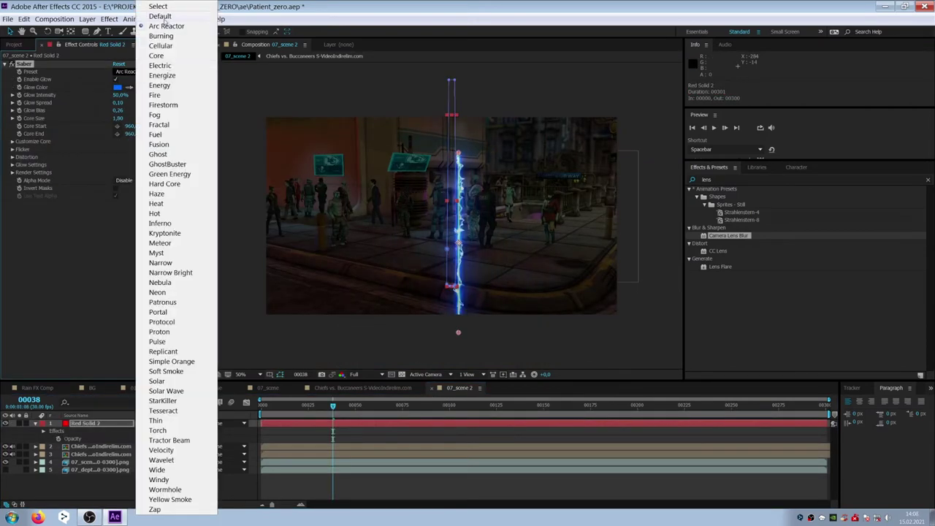
{"action": "left_click", "coordinate": [160, 17]}
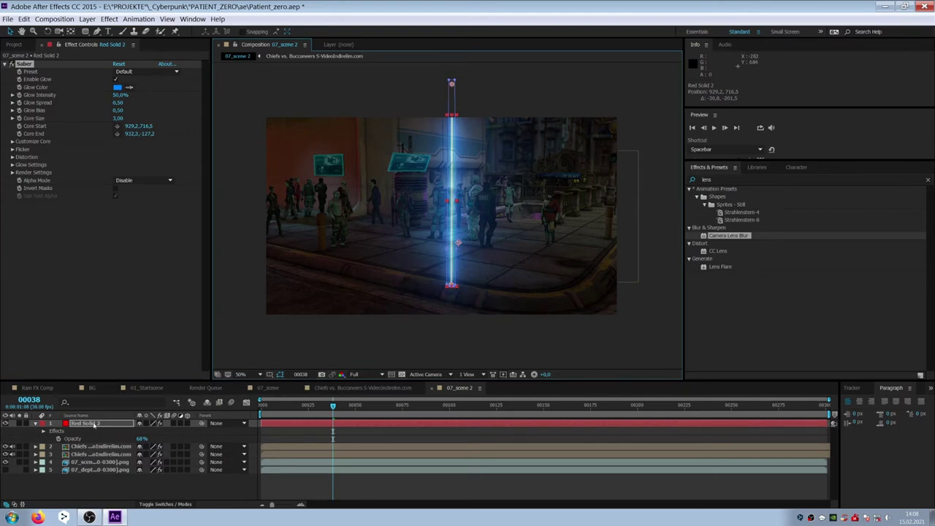
Step: Set the blending mode of Red Solid 2 to Add
{"action": "left_click", "coordinate": [165, 504]}
{"action": "left_click", "coordinate": [151, 424]}
{"action": "left_click", "coordinate": [157, 161]}
{"action": "left_click", "coordinate": [126, 485]}
{"action": "scroll", "coordinate": [419, 261], "scroll_direction": "up", "scroll_amount": 1}
{"action": "scroll", "coordinate": [420, 261], "scroll_direction": "down", "scroll_amount": 1}
{"action": "scroll", "coordinate": [419, 261], "scroll_direction": "up", "scroll_amount": 1}
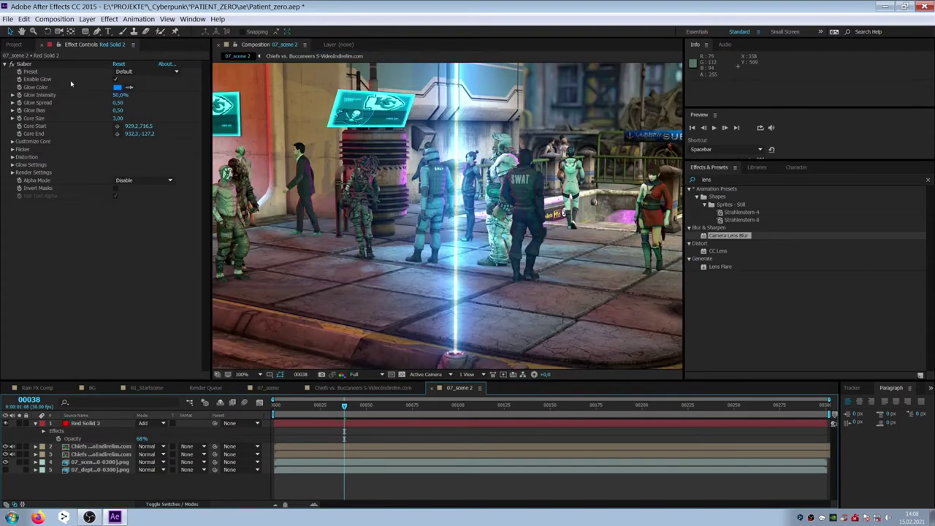
Step: Change the Saber glow color to red
{"action": "left_click", "coordinate": [117, 87]}
{"action": "left_click", "coordinate": [276, 458]}
{"action": "left_click", "coordinate": [349, 348]}
Step: Straighten the Saber beam with core start at about 927.7, 717.2 and core end at about 927.7, -41.1, and preview it
{"action": "scroll", "coordinate": [420, 261], "scroll_direction": "down", "scroll_amount": 1}
{"action": "scroll", "coordinate": [453, 285], "scroll_direction": "up", "scroll_amount": 1}
{"action": "left_click_drag", "start_coordinate": [455, 355], "coordinate": [455, 355]}
{"action": "scroll", "coordinate": [454, 356], "scroll_direction": "down", "scroll_amount": 1}
{"action": "left_click_drag", "start_coordinate": [452, 85], "coordinate": [451, 104]}
{"action": "key", "text": "space"}
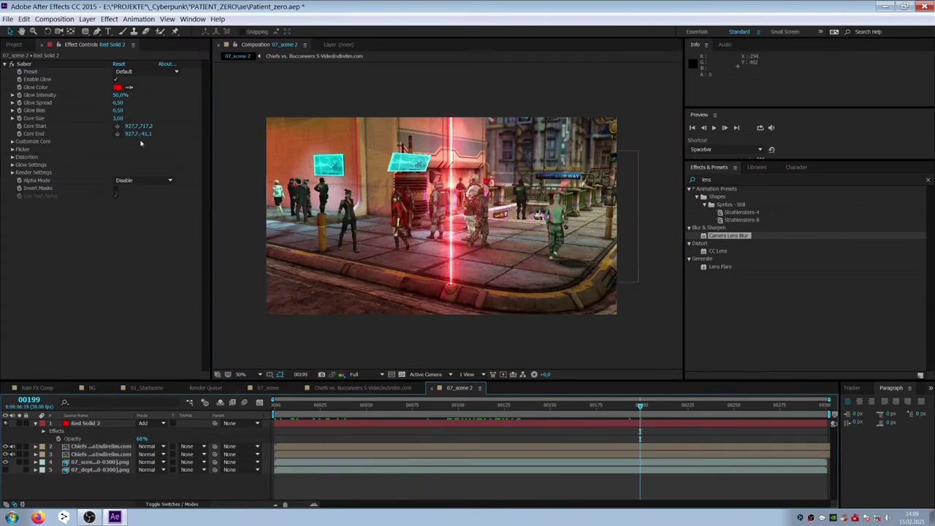
Step: Set the Saber core size on Red Solid 2 to 8.30 and preview the shot from the first frame
{"action": "left_click", "coordinate": [134, 181]}
{"action": "left_click", "coordinate": [101, 98]}
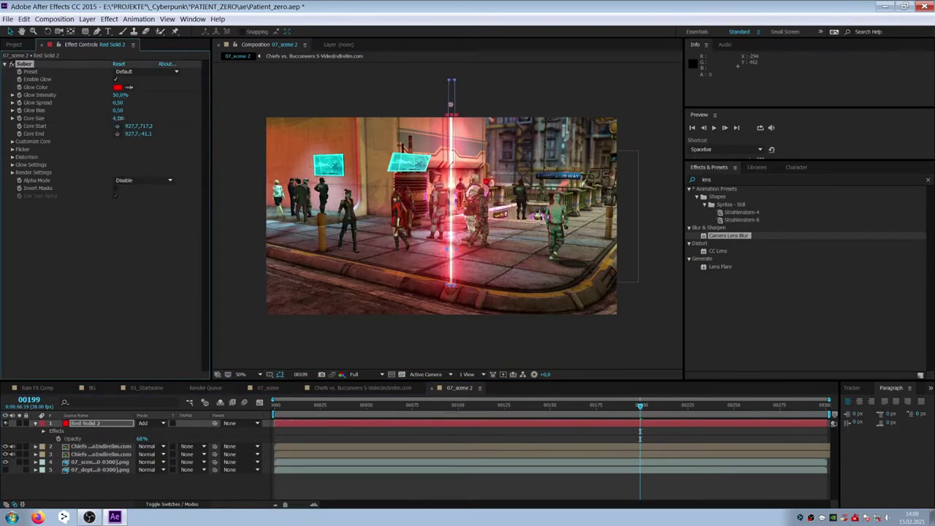
{"action": "left_click", "coordinate": [275, 406]}
{"action": "key", "text": "space"}
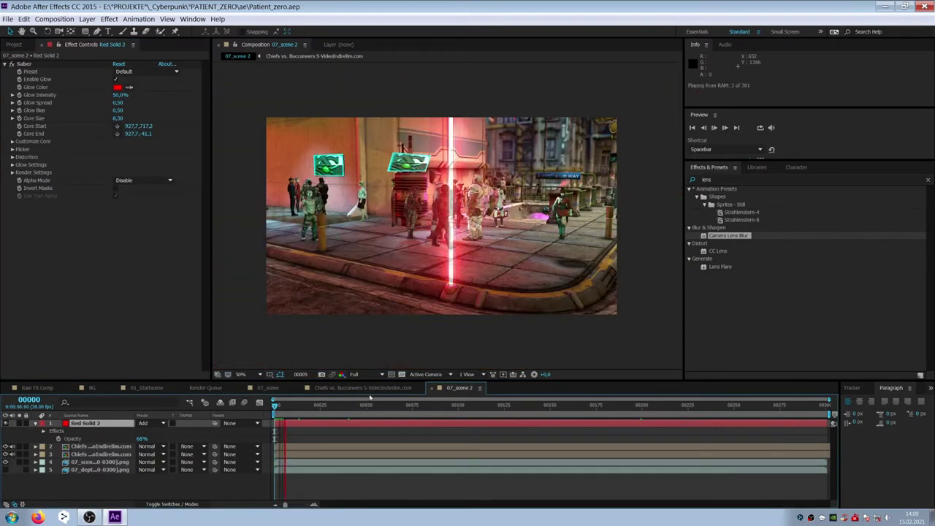
{"action": "key", "text": "space"}
Step: Try the Screen blending mode on Red Solid 2 and return the layer to Add
{"action": "left_click", "coordinate": [152, 423]}
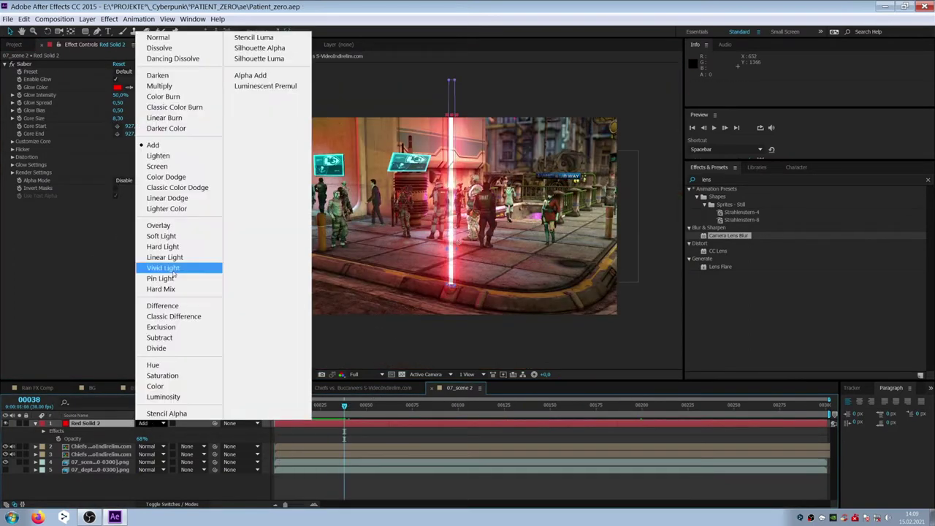
{"action": "left_click", "coordinate": [162, 156]}
{"action": "left_click", "coordinate": [149, 423]}
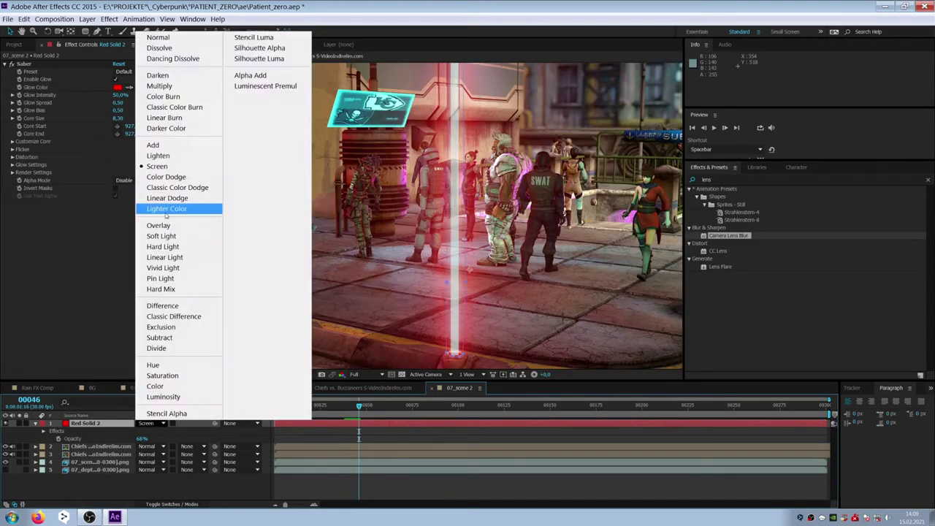
{"action": "left_click", "coordinate": [146, 144]}
Step: Preview 07_scene 2 with the red beam, scrub through its timeline and save the project
{"action": "key", "text": "space"}
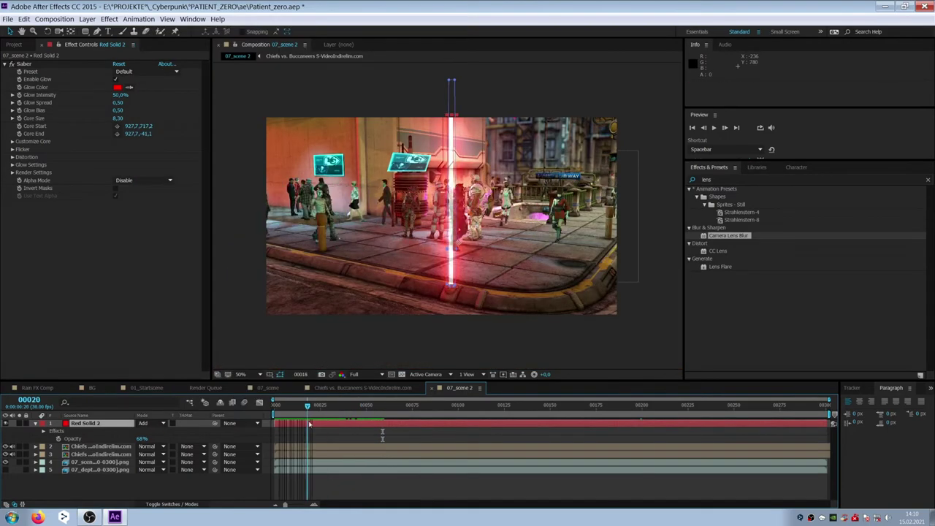
{"action": "key", "text": "space"}
{"action": "left_click", "coordinate": [380, 364]}
{"action": "left_click_drag", "start_coordinate": [402, 407], "coordinate": [706, 407]}
{"action": "key", "text": "ctrl+s"}
Step: Place the 07_scene 2 composition below 06_master in the BG composition and scrub through it in Rain FX Comp
{"action": "key", "text": "."}
{"action": "scroll", "coordinate": [448, 216], "scroll_direction": "down", "scroll_amount": 2}
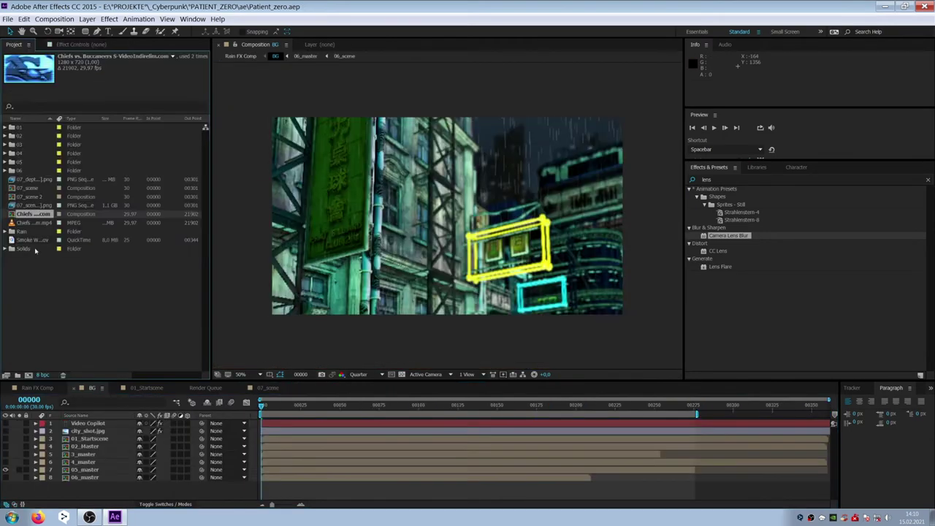
{"action": "left_click_drag", "start_coordinate": [33, 197], "coordinate": [109, 486]}
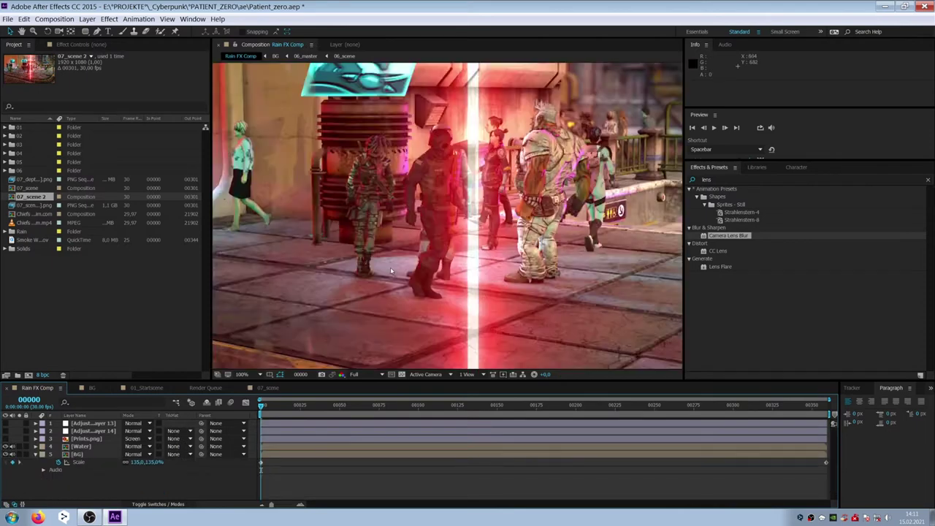
{"action": "left_click_drag", "start_coordinate": [260, 406], "coordinate": [444, 410]}
Step: Add an adjustment layer with CC Rainfall at size 5.00 above Red Solid 2 in 07_scene 2
{"action": "left_click", "coordinate": [6, 161]}
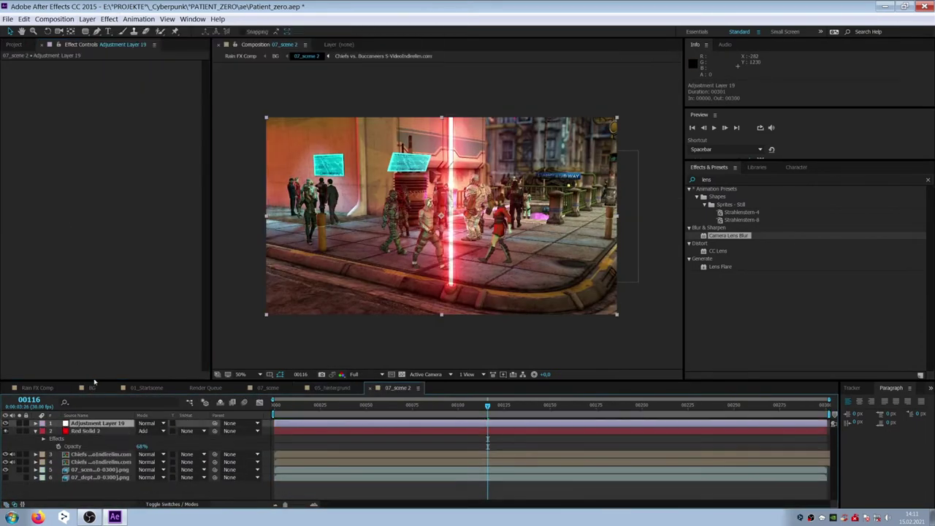
{"action": "left_click", "coordinate": [97, 423]}
{"action": "left_click", "coordinate": [172, 505]}
Step: Try making Adjustment Layer 19 a 3D layer and changing its scale and rotation
{"action": "left_click", "coordinate": [187, 423]}
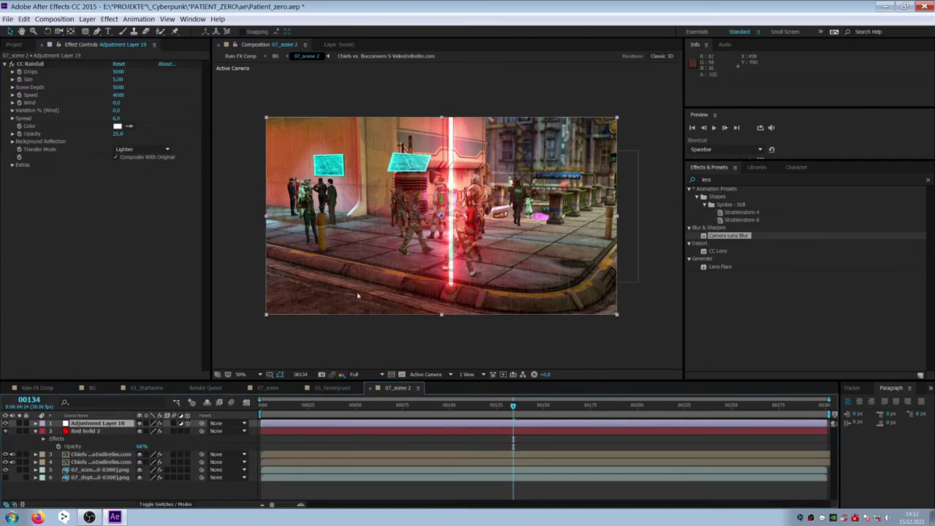
{"action": "key", "text": "s"}
{"action": "left_click_drag", "start_coordinate": [150, 431], "coordinate": [163, 431]}
{"action": "key", "text": "w"}
{"action": "key", "text": "ctrl+z"}
{"action": "key", "text": "ctrl+z"}
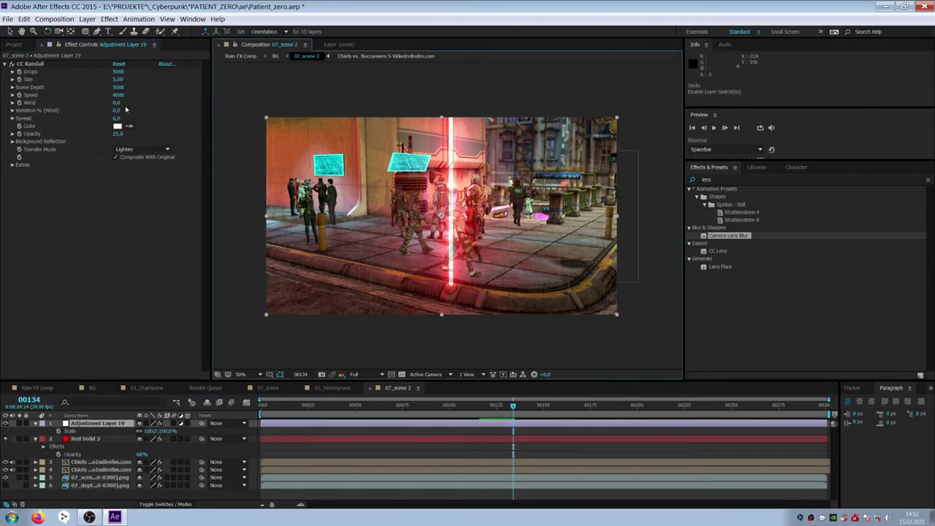
Step: Set the CC Rainfall wind on Adjustment Layer 19 to -140
{"action": "left_click_drag", "start_coordinate": [118, 102], "coordinate": [111, 102]}
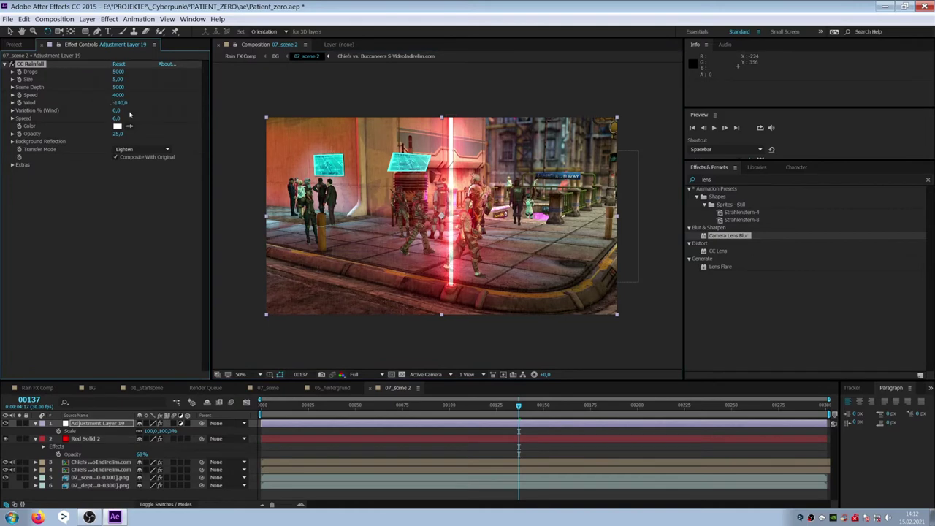
Step: Try pre-composing Adjustment Layer 19 as 07_rain
{"action": "left_click", "coordinate": [87, 19]}
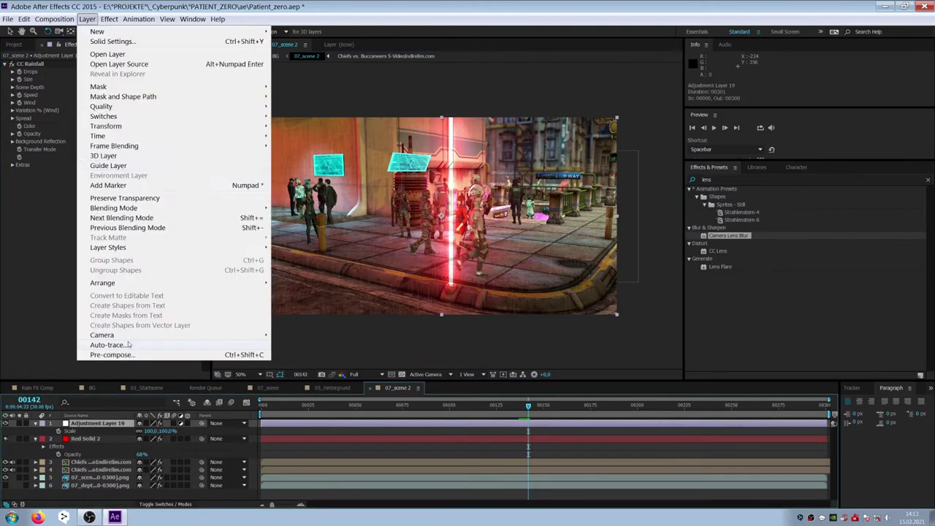
{"action": "left_click", "coordinate": [109, 355]}
{"action": "type", "text": "07_rain"}
{"action": "key", "text": "Return"}
{"action": "mouse_move", "coordinate": [529, 406]}
{"action": "left_mouse_down"}
{"action": "mouse_move", "coordinate": [485, 410]}
{"action": "mouse_move", "coordinate": [529, 408]}
{"action": "left_mouse_up"}
{"action": "key", "text": "ctrl+z"}
Step: Preview the rain in 07_scene 2 and check the start of the shot in Rain FX Comp
{"action": "key", "text": "space"}
{"action": "key", "text": "space"}
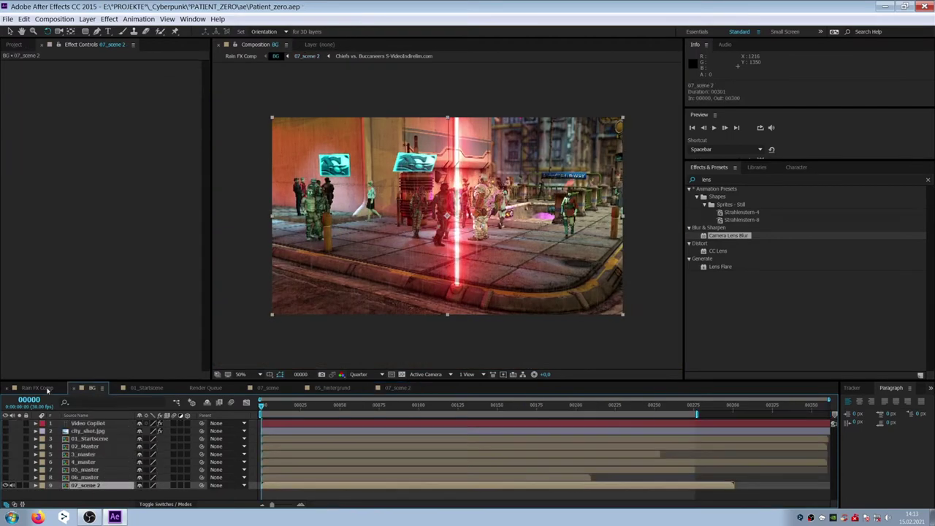
{"action": "left_click", "coordinate": [36, 387]}
{"action": "left_click_drag", "start_coordinate": [262, 406], "coordinate": [207, 333]}
Step: Trim the end of the BG layer in Rain FX Comp and preview the composite
{"action": "left_click", "coordinate": [78, 455]}
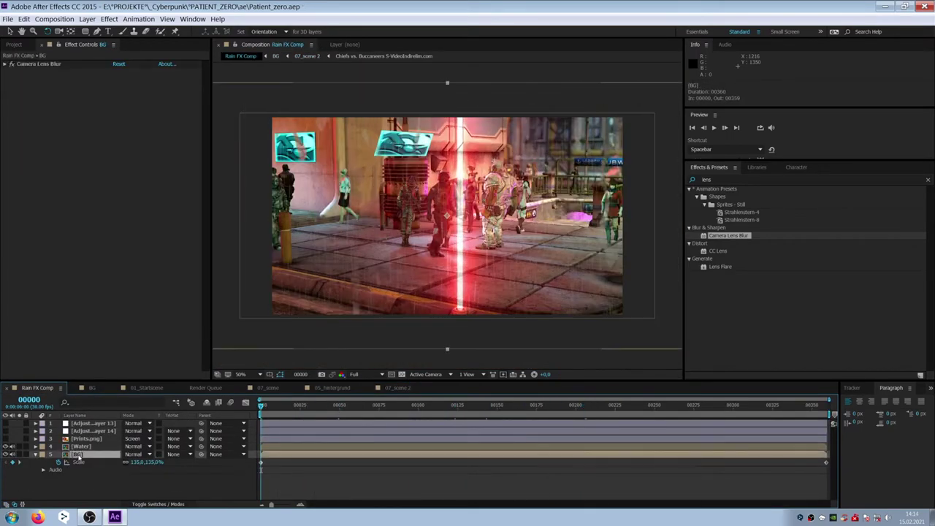
{"action": "left_click_drag", "start_coordinate": [261, 407], "coordinate": [703, 408]}
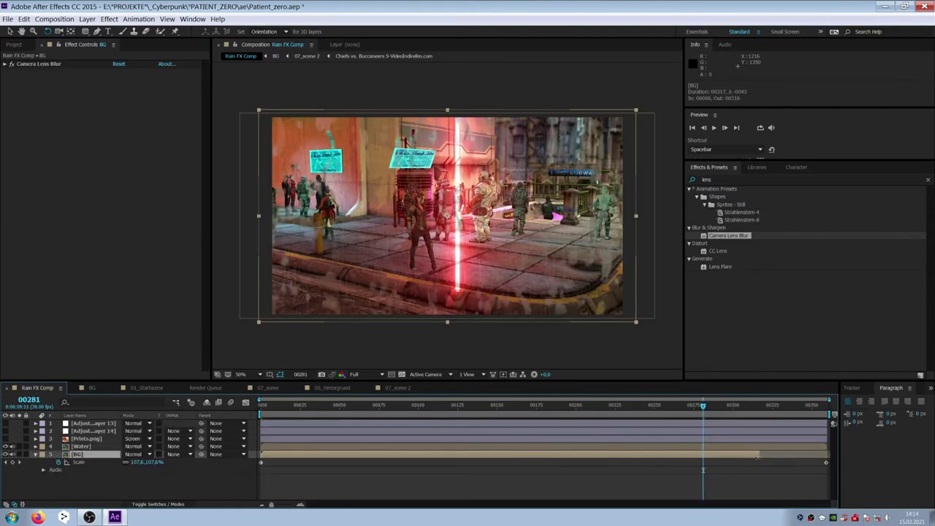
{"action": "key", "text": "space"}
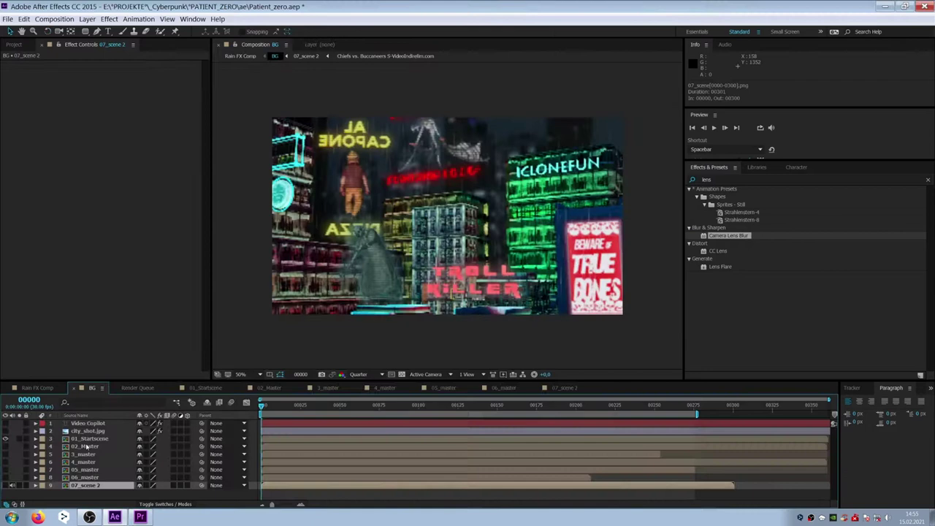
Step: Open the 01_pre composition nested in 01_Startscene and scrub to frame 95
{"action": "left_click", "coordinate": [89, 439]}
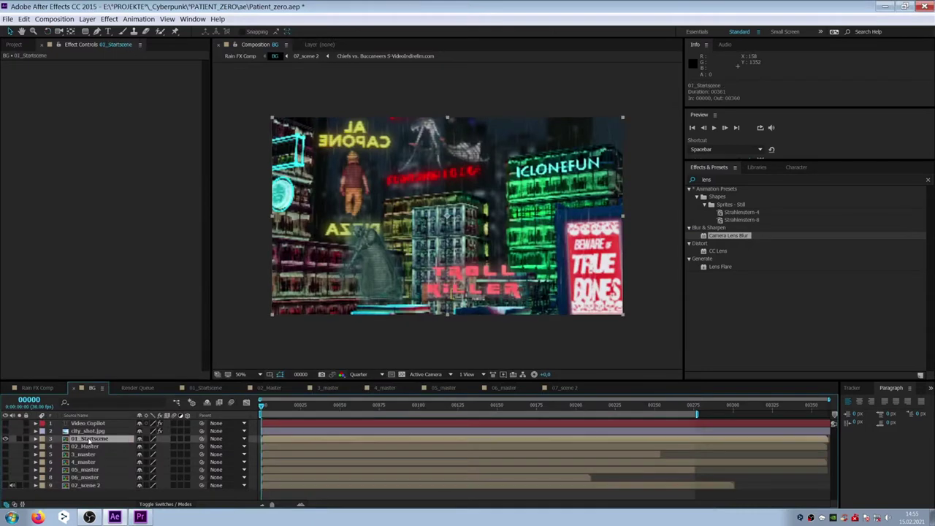
{"action": "double_click", "coordinate": [89, 439]}
{"action": "double_click", "coordinate": [91, 425]}
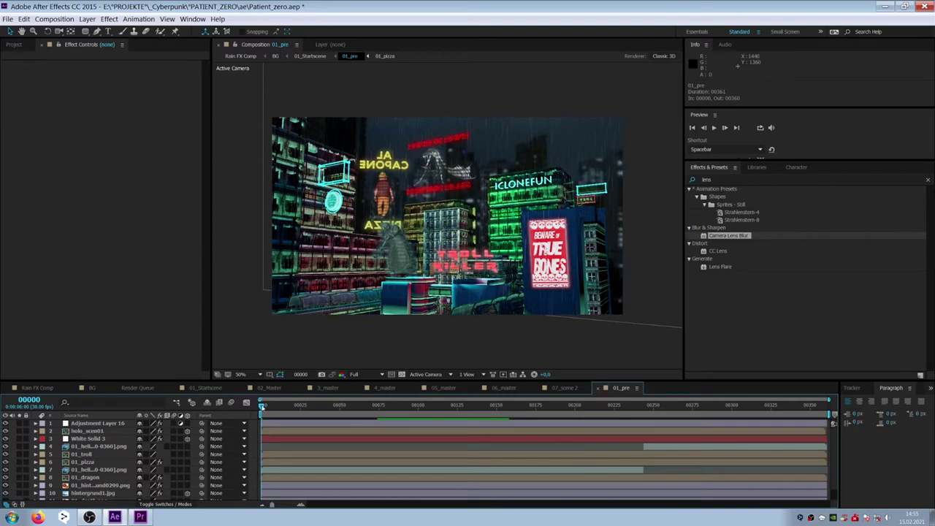
{"action": "left_click_drag", "start_coordinate": [263, 407], "coordinate": [410, 407]}
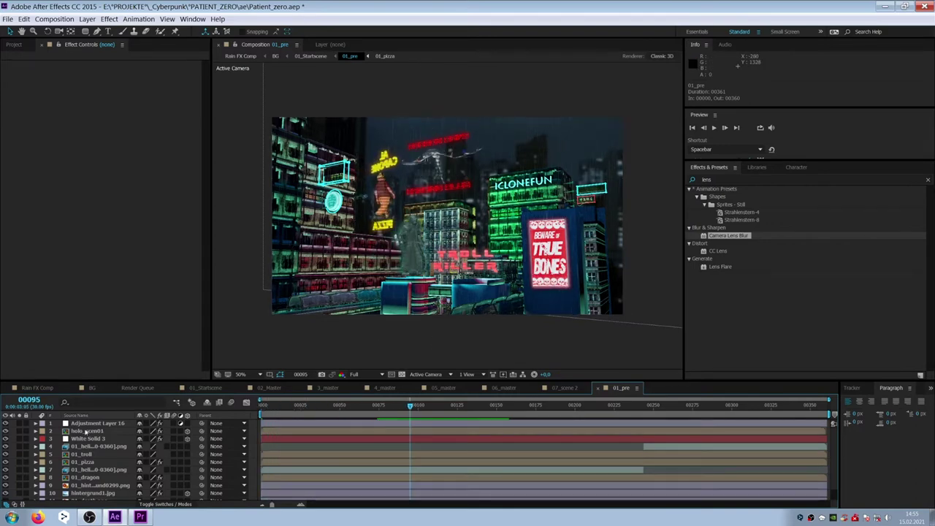
Step: Compare 01_pre with holo_scen01 and Adjustment Layer 16 hidden and shown, and examine the adjustment layer's CC Rainfall and Looks effects over time
{"action": "left_click", "coordinate": [86, 432]}
{"action": "left_click", "coordinate": [6, 432]}
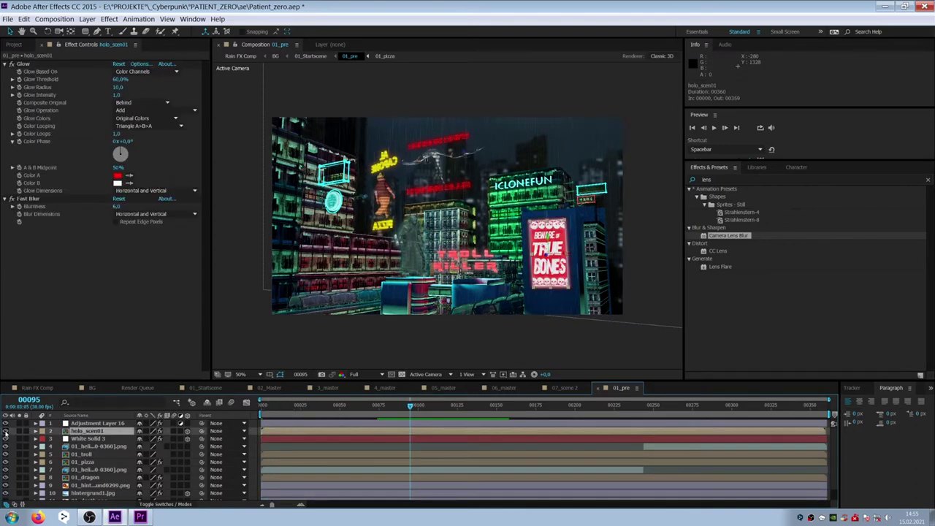
{"action": "left_click", "coordinate": [6, 431]}
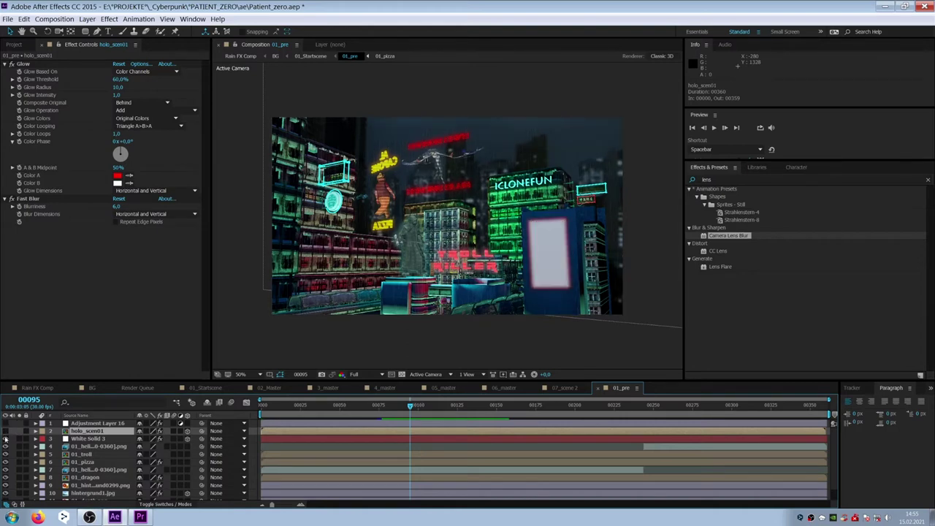
{"action": "left_click", "coordinate": [5, 434]}
{"action": "left_click", "coordinate": [6, 434]}
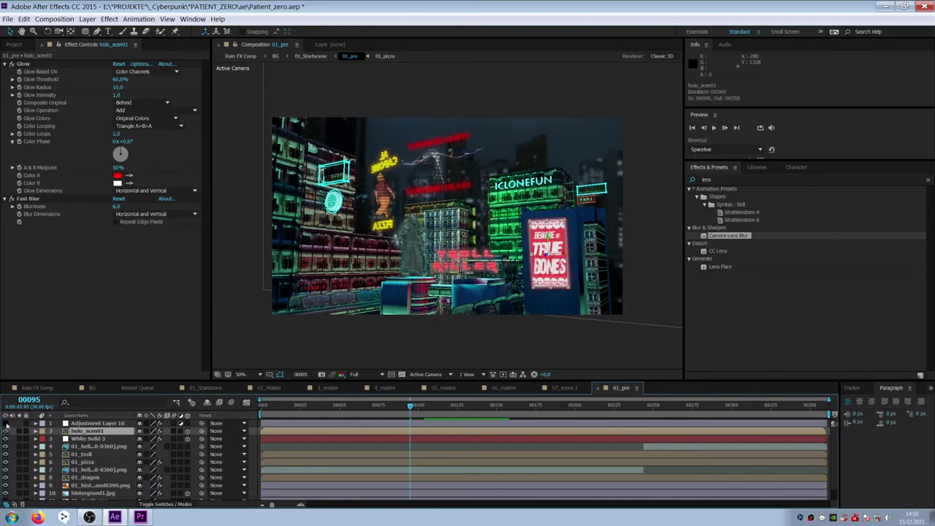
{"action": "left_click", "coordinate": [123, 423]}
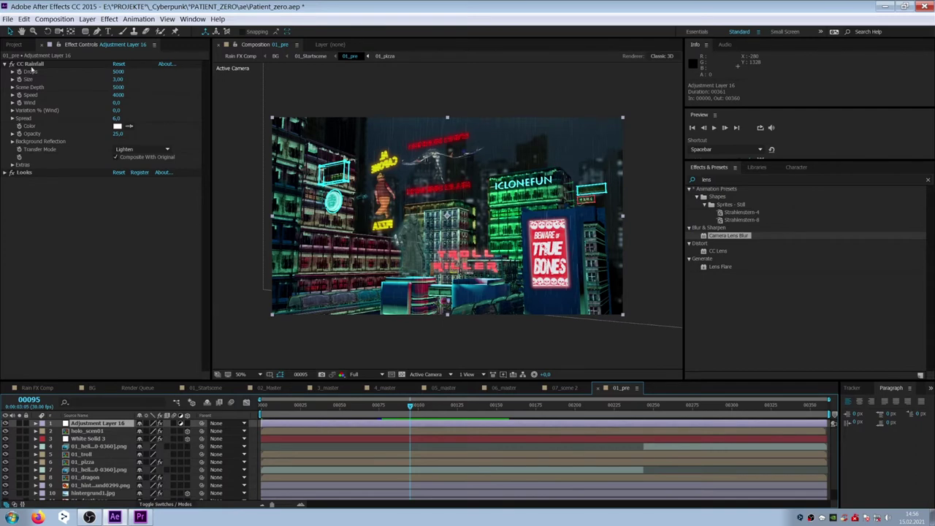
{"action": "left_click_drag", "start_coordinate": [411, 413], "coordinate": [490, 413]}
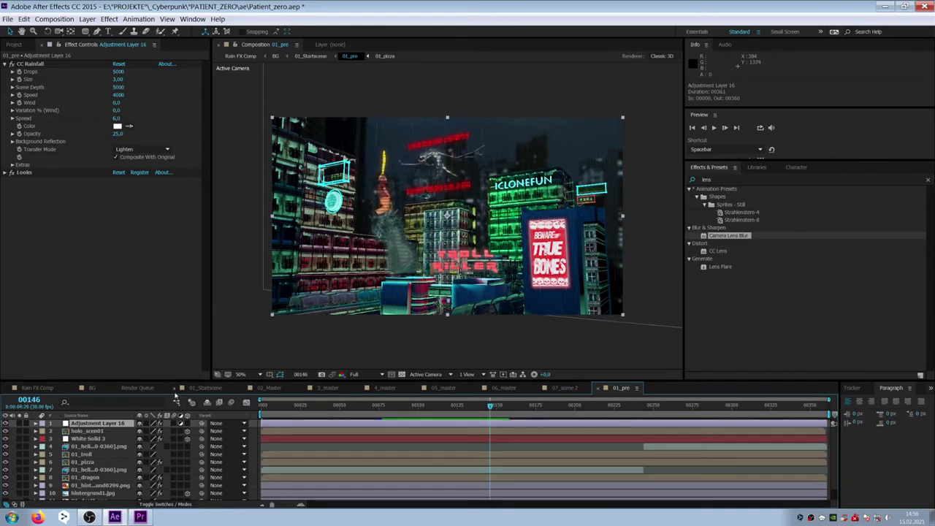
Step: Play and scrub through 01_Startscene to examine how the 01_pre layer is scaled over the shot
{"action": "left_click", "coordinate": [207, 388]}
{"action": "key", "text": "Home"}
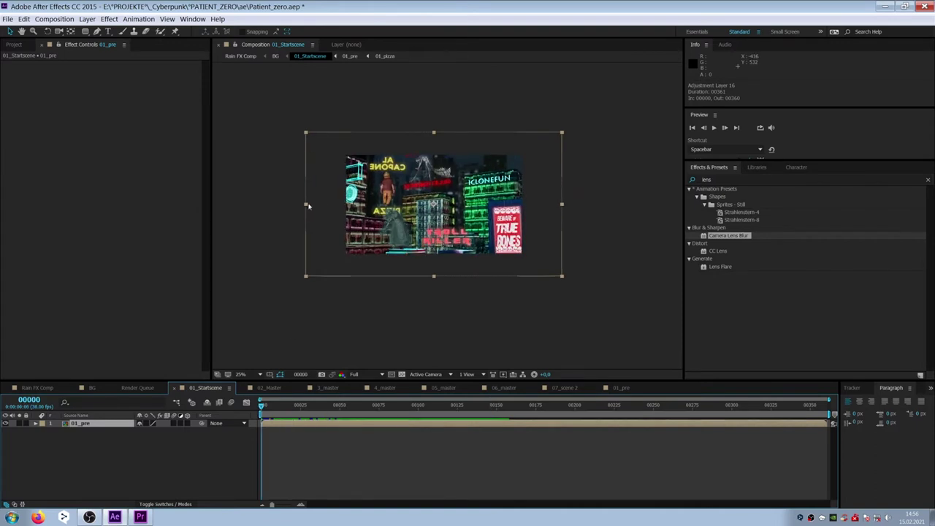
{"action": "key", "text": "space"}
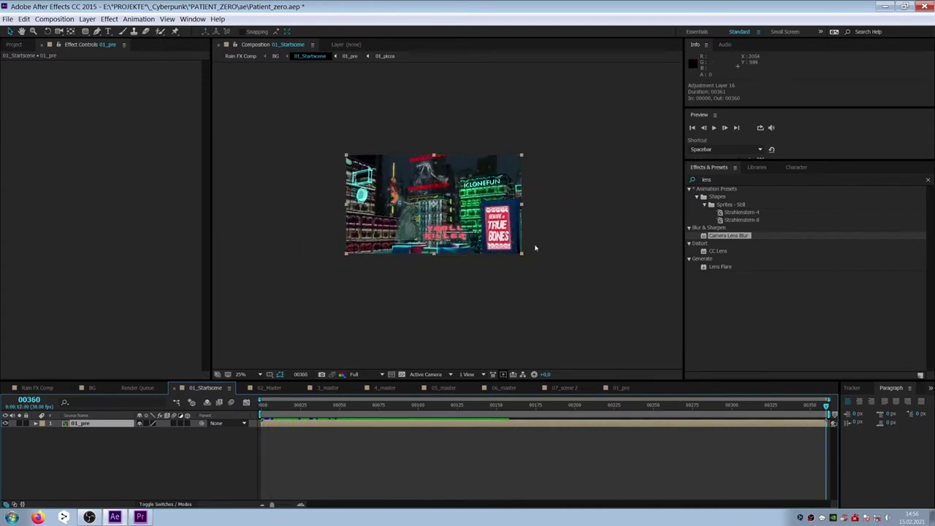
{"action": "left_click_drag", "start_coordinate": [826, 407], "coordinate": [264, 441]}
Step: Switch to Premiere Pro and play back the storyboard sequence from the first city shot into the second
{"action": "left_click", "coordinate": [141, 517]}
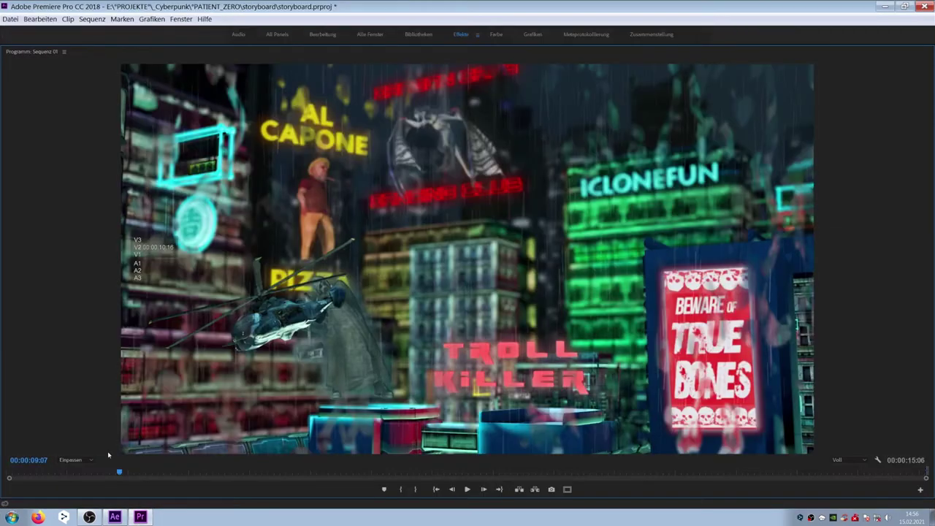
{"action": "key", "text": "space"}
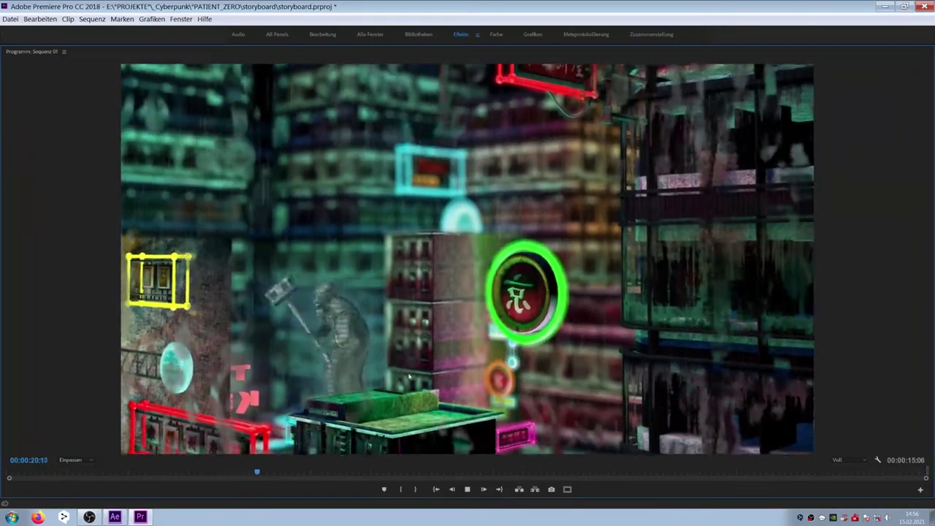
{"action": "key", "text": "space"}
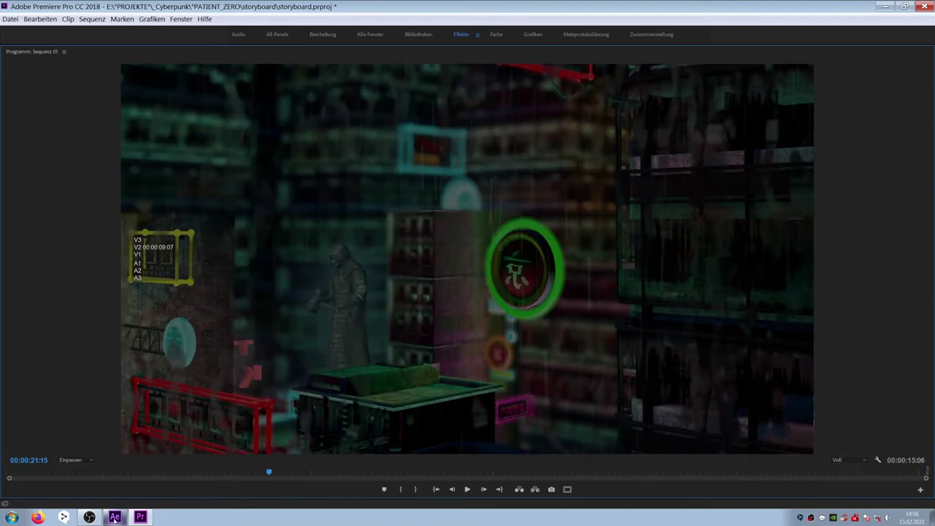
Step: Switch back to After Effects, open 02_hintergrund from the 02_Master composition and scrub through it
{"action": "left_click", "coordinate": [115, 518]}
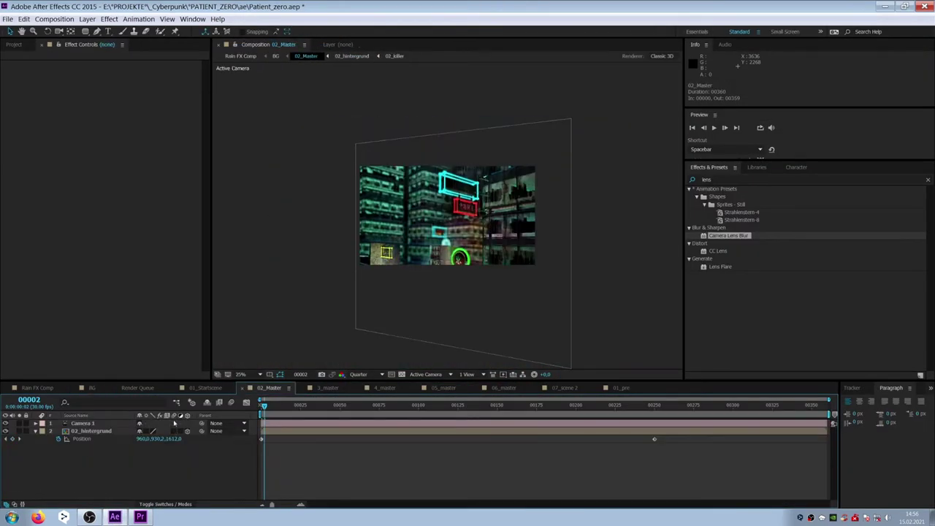
{"action": "double_click", "coordinate": [86, 433]}
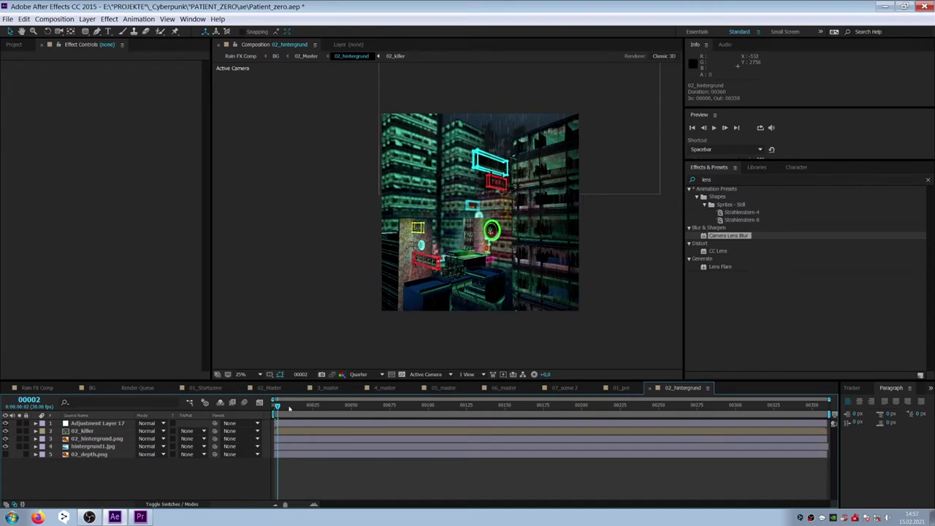
{"action": "left_click_drag", "start_coordinate": [289, 409], "coordinate": [460, 416]}
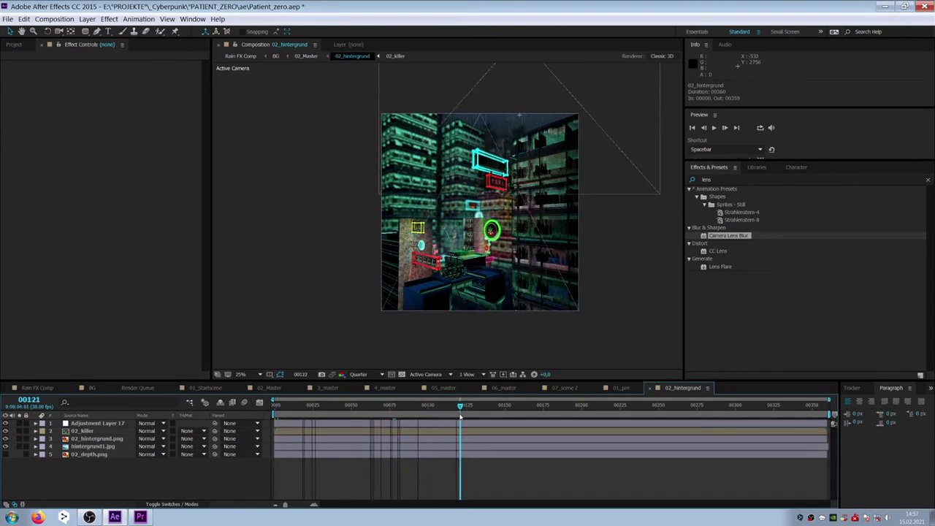
Step: Compare 02_hintergrund with hintergrund1.jpg hidden and shown, and examine the 02_depth.png layer on its own
{"action": "scroll", "coordinate": [627, 221], "scroll_direction": "up", "scroll_amount": 1}
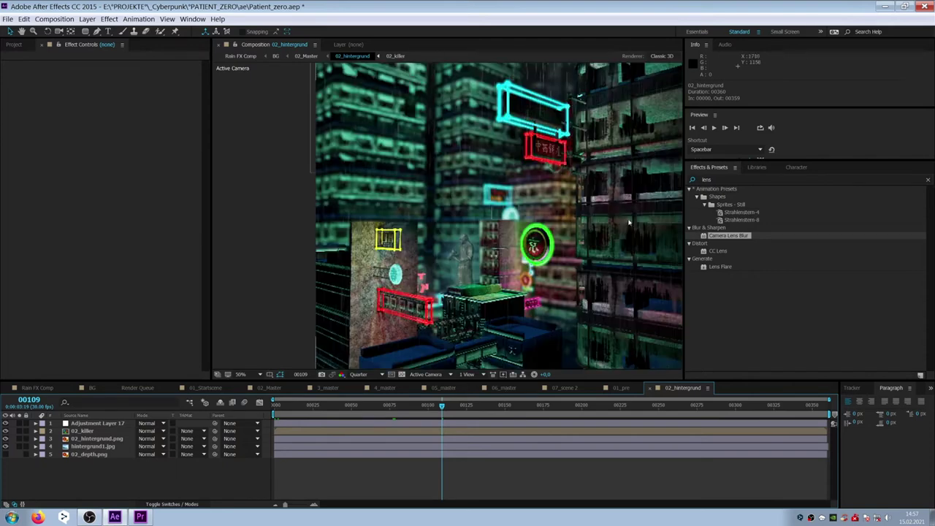
{"action": "scroll", "coordinate": [627, 223], "scroll_direction": "down", "scroll_amount": 1}
{"action": "left_click", "coordinate": [656, 197]}
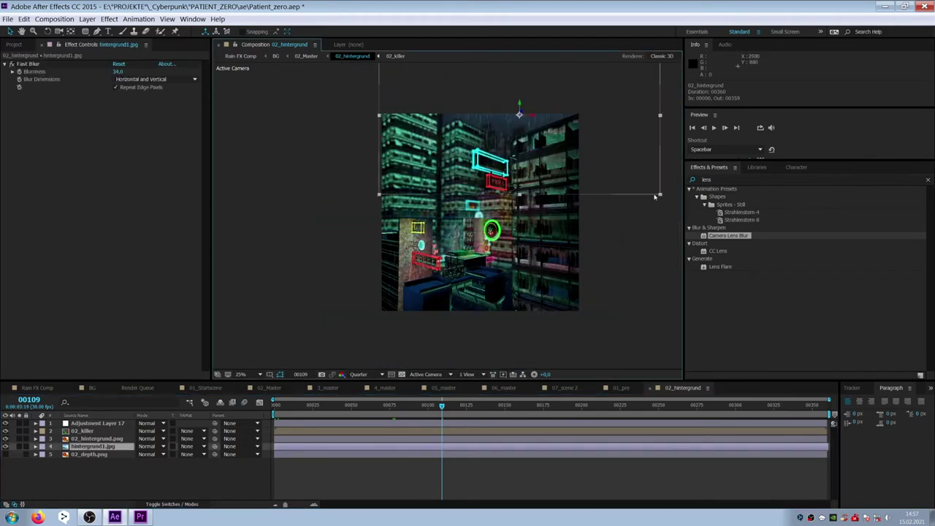
{"action": "left_click", "coordinate": [5, 447]}
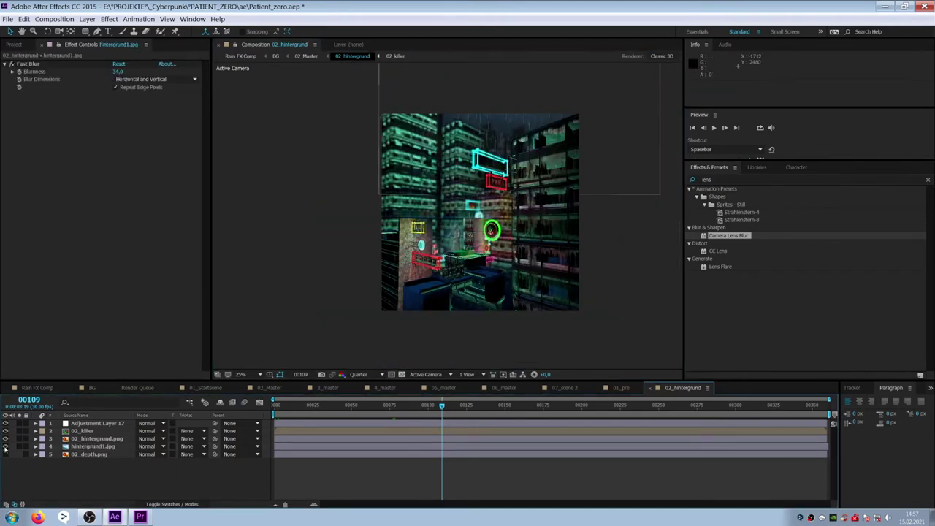
{"action": "left_click", "coordinate": [5, 447]}
{"action": "left_click", "coordinate": [5, 448]}
{"action": "left_click", "coordinate": [20, 455]}
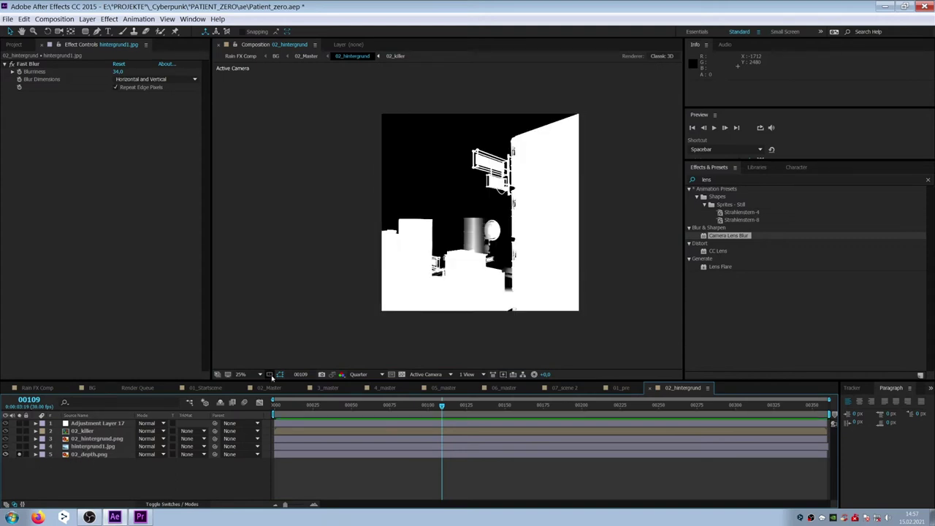
{"action": "left_click", "coordinate": [19, 456]}
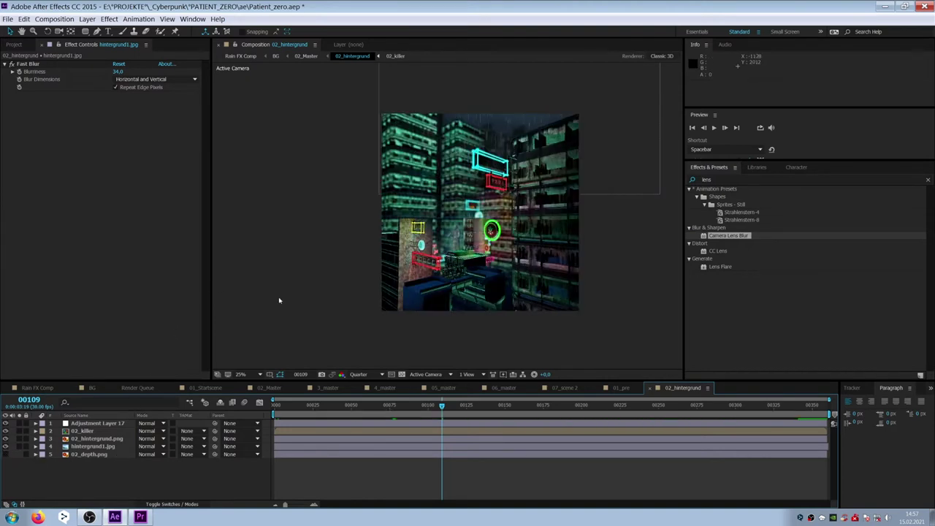
Step: Scrub through 02_hintergrund and then 02_Master to examine how the background layer's position moves over the shot
{"action": "key", "text": "period"}
{"action": "left_click_drag", "start_coordinate": [442, 405], "coordinate": [482, 406]}
{"action": "key", "text": "comma"}
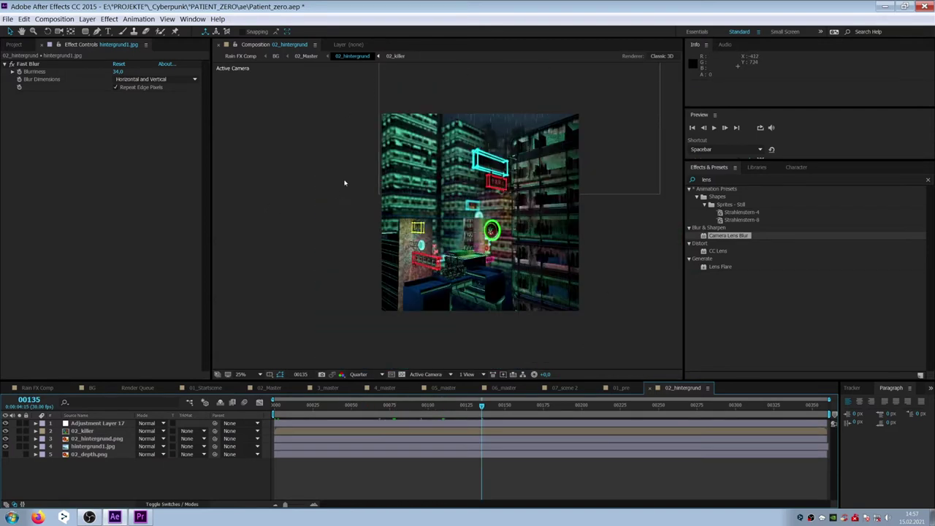
{"action": "left_click", "coordinate": [270, 389]}
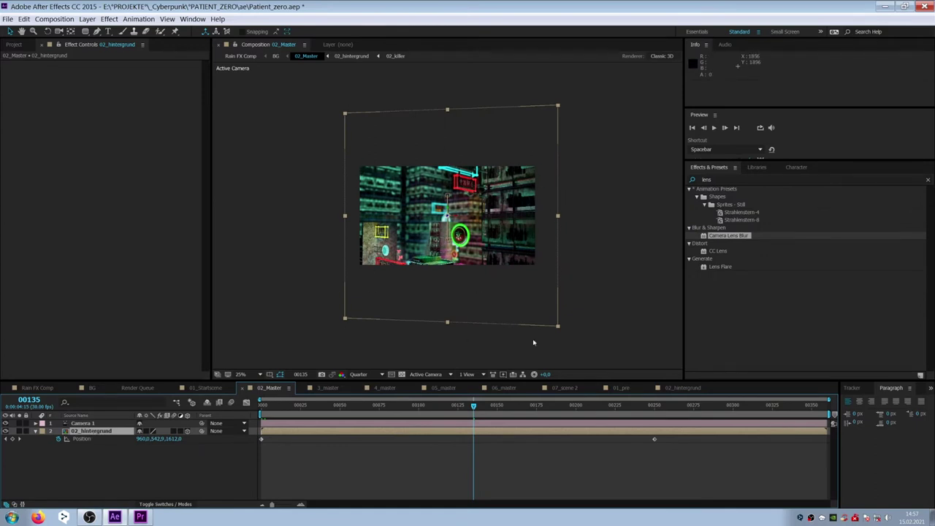
{"action": "left_click_drag", "start_coordinate": [332, 412], "coordinate": [853, 450]}
{"action": "left_click_drag", "start_coordinate": [822, 411], "coordinate": [810, 430]}
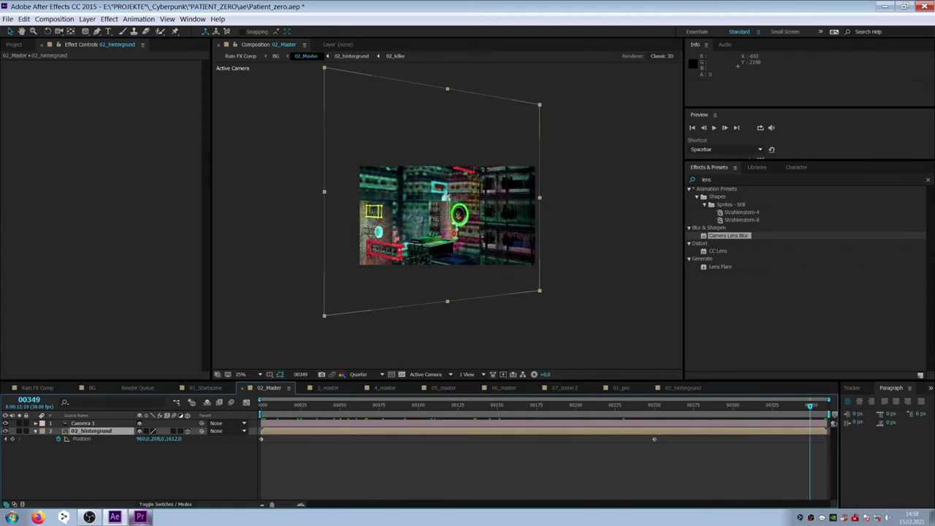
Step: Check the train shot in the Premiere Pro storyboard, then return to After Effects and open 03_hintergrund0016 from 3_master
{"action": "left_click", "coordinate": [141, 517]}
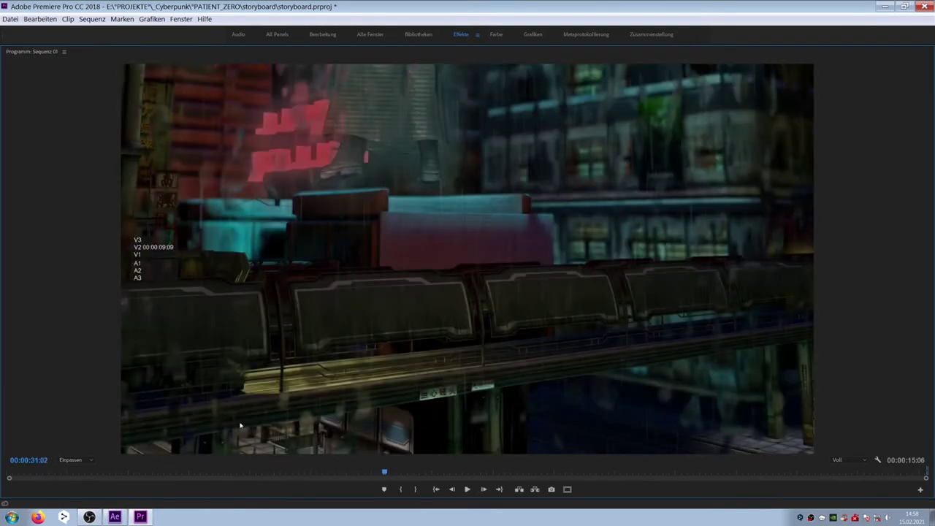
{"action": "left_click", "coordinate": [115, 517]}
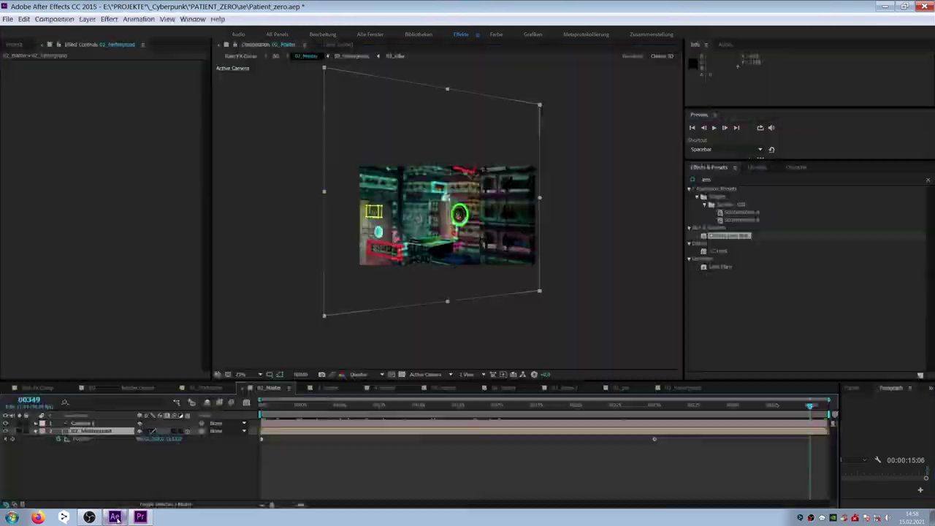
{"action": "double_click", "coordinate": [82, 455]}
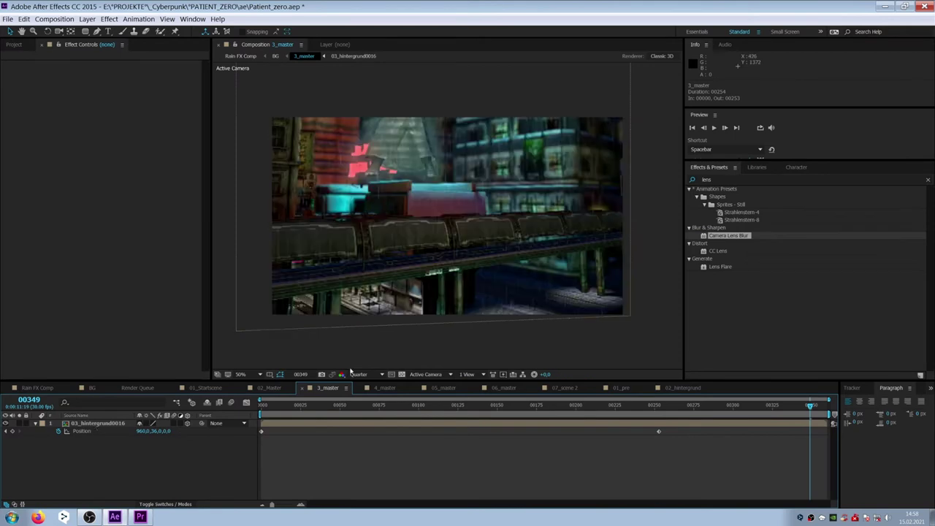
{"action": "double_click", "coordinate": [317, 236]}
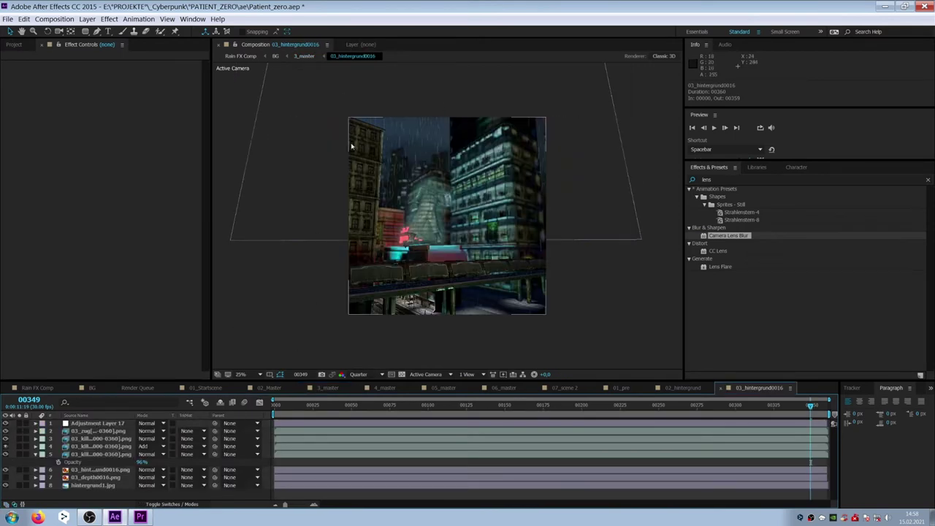
{"action": "key", "text": "space"}
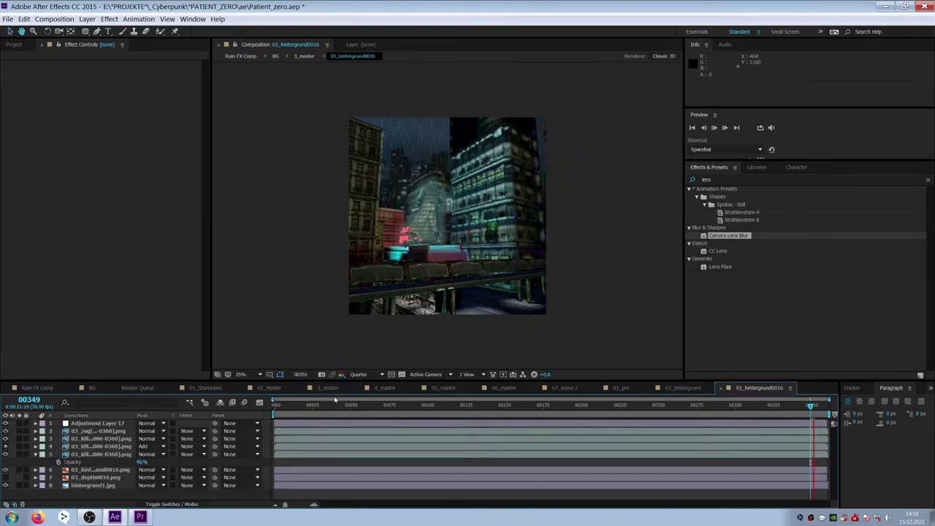
{"action": "key", "text": "space"}
Step: Hide the train, killer, 03_hintergrund0016.png and Adjustment Layer 17 layers one by one to examine what each contributes
{"action": "left_click", "coordinate": [6, 431]}
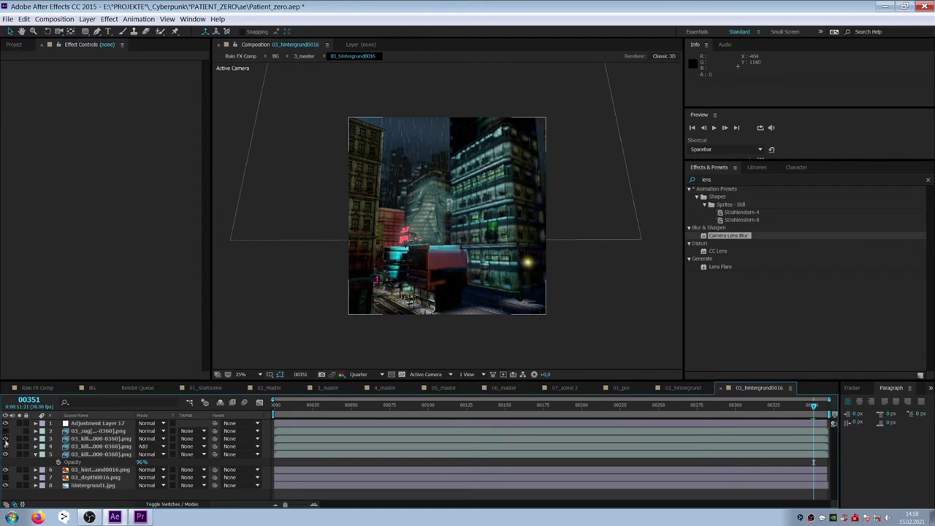
{"action": "left_click", "coordinate": [5, 439]}
{"action": "left_click", "coordinate": [6, 446]}
{"action": "left_click", "coordinate": [5, 454]}
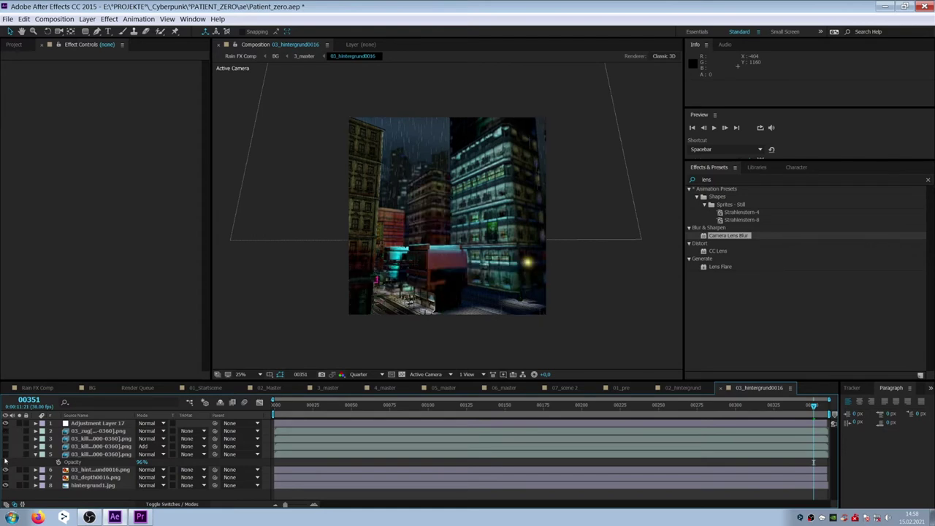
{"action": "left_click", "coordinate": [5, 470]}
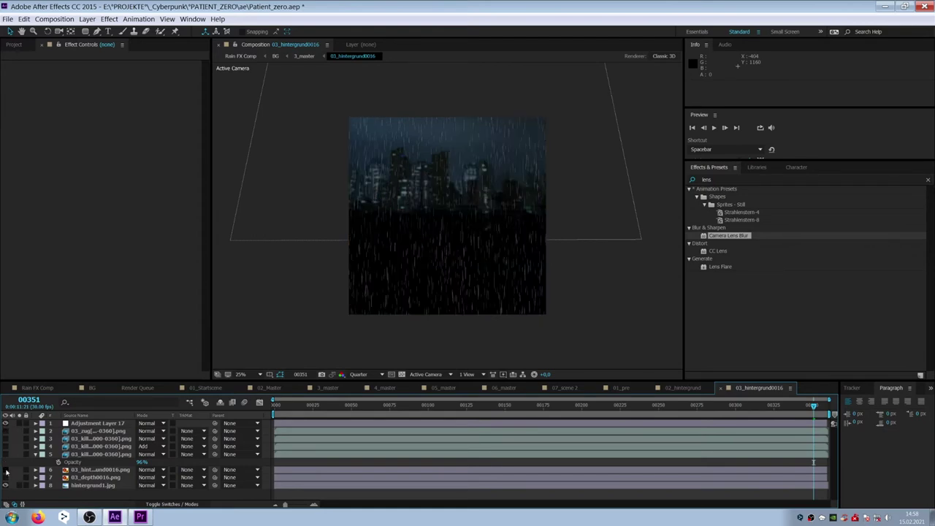
{"action": "left_click", "coordinate": [5, 424]}
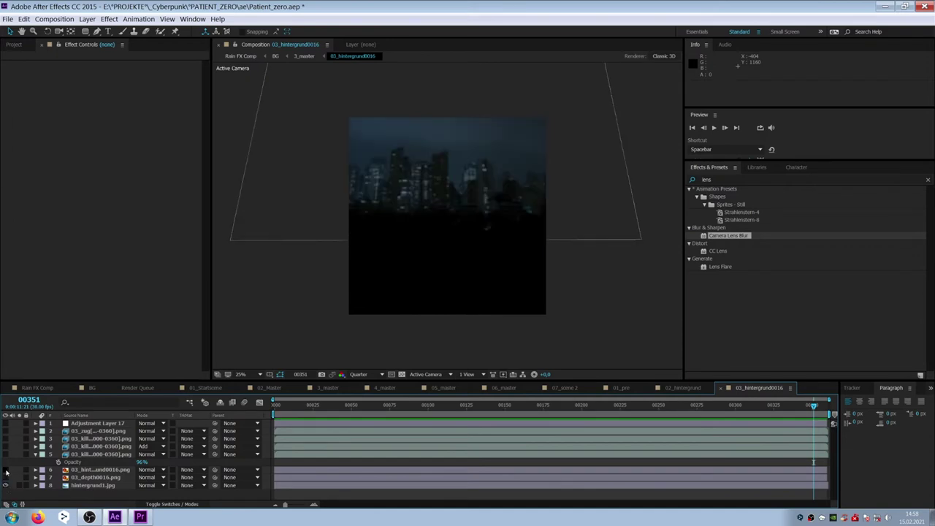
Step: Show the background image, killer, train and Adjustment Layer 17 layers of 03_hintergrund0016 again
{"action": "left_click", "coordinate": [6, 470]}
{"action": "left_click", "coordinate": [6, 455]}
{"action": "left_click", "coordinate": [6, 447]}
{"action": "left_click", "coordinate": [6, 439]}
{"action": "left_click", "coordinate": [6, 431]}
{"action": "left_click", "coordinate": [6, 423]}
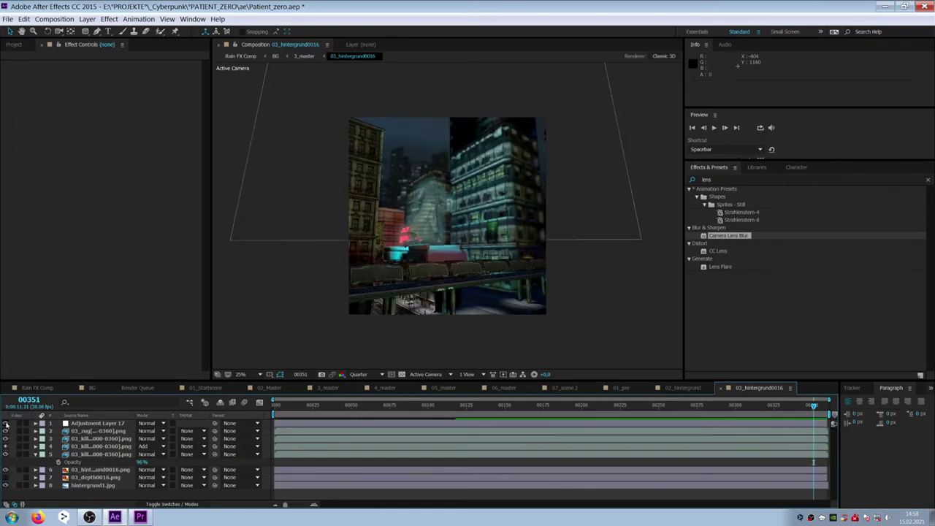
Step: Examine the 03_depth0016.png layer on its own, and scrub through 03_hintergrund0016 to view the killer hologram's animation
{"action": "left_click", "coordinate": [70, 477]}
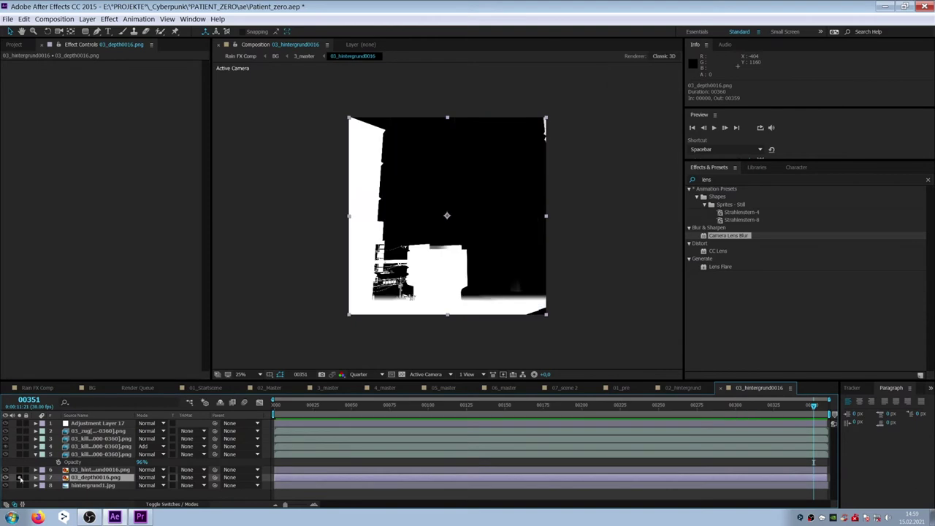
{"action": "key", "text": "period"}
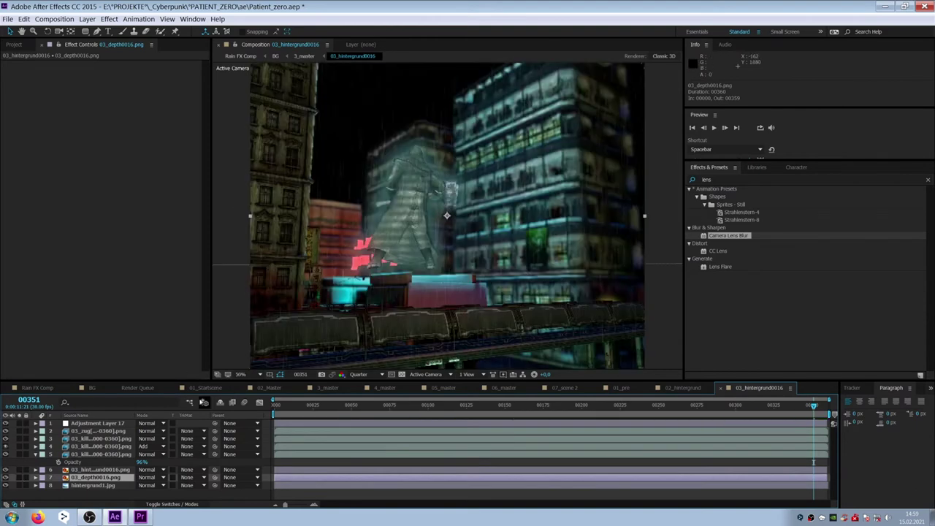
{"action": "left_click", "coordinate": [370, 406]}
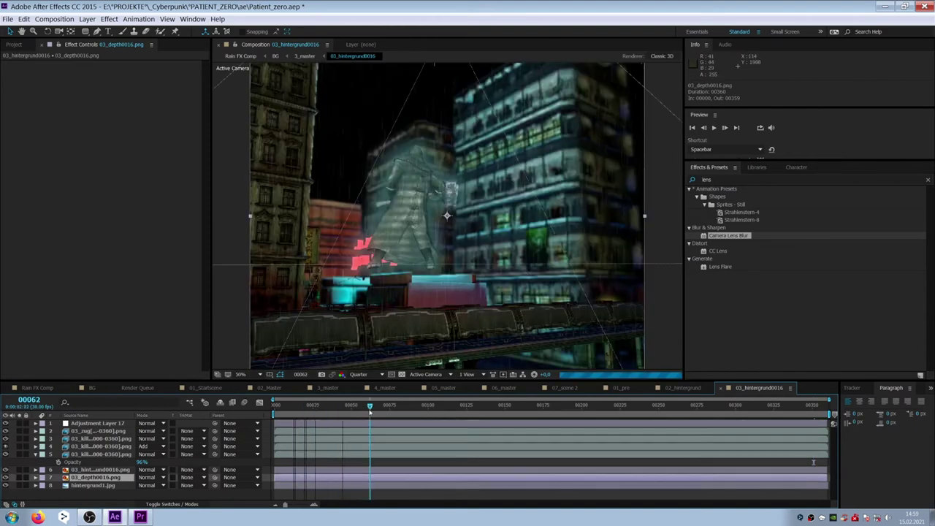
{"action": "left_click_drag", "start_coordinate": [369, 407], "coordinate": [769, 407]}
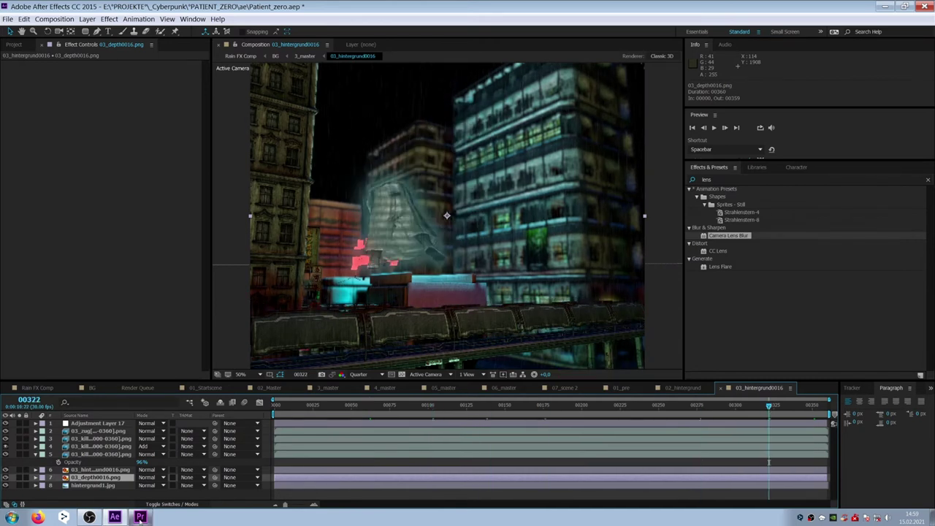
Step: Play the house facade shot in the Premiere Pro storyboard, then return to After Effects and open 04_hintergrund from 4_master
{"action": "left_click", "coordinate": [140, 517]}
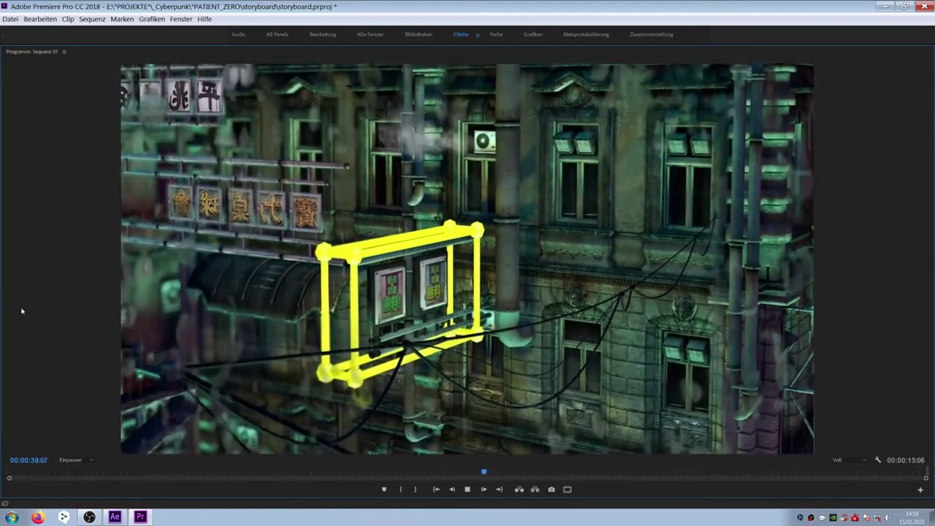
{"action": "key", "text": "space"}
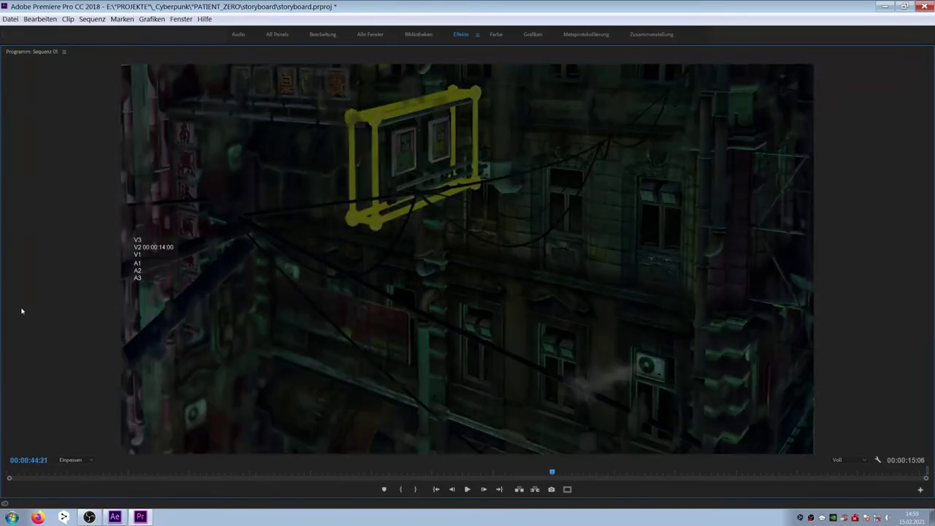
{"action": "left_click", "coordinate": [122, 516]}
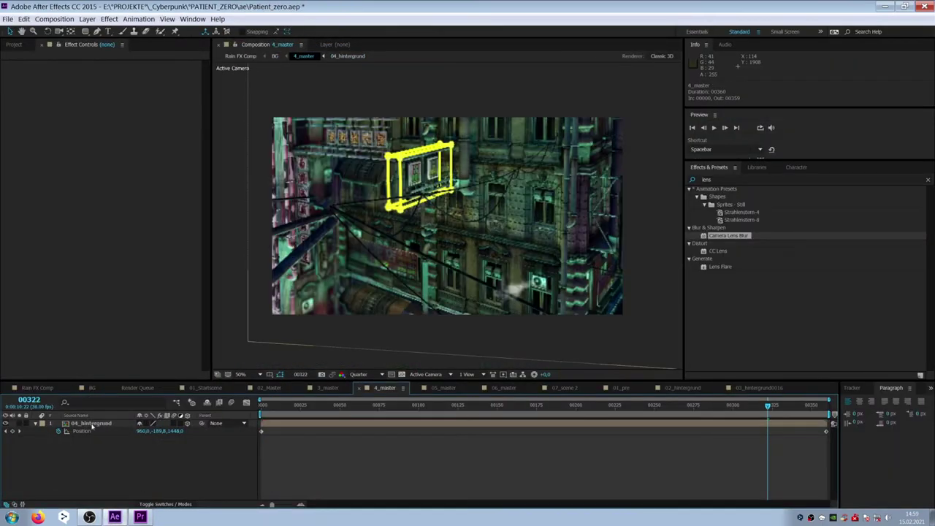
{"action": "scroll", "coordinate": [290, 275], "scroll_direction": "down", "scroll_amount": 4}
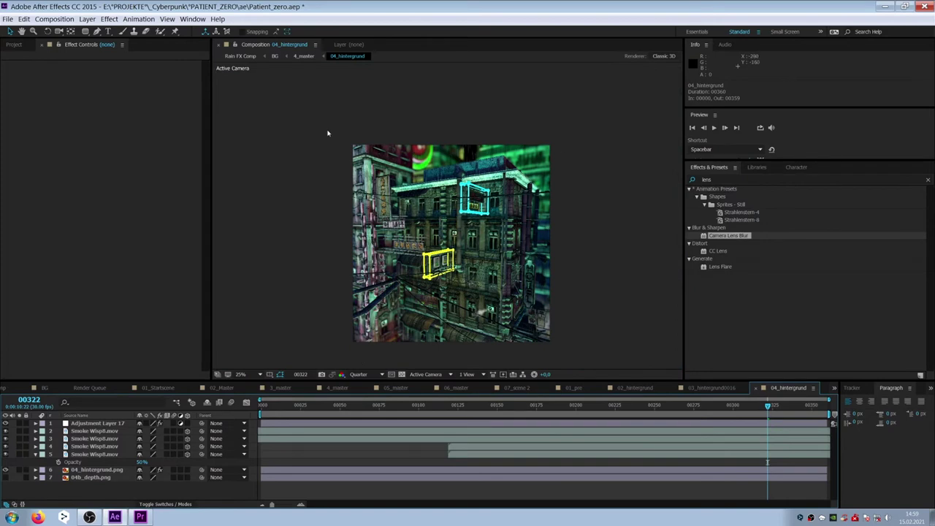
Step: Scrub through 04_hintergrund and compare the facade's air-conditioner smoke with the uppermost Smoke Wisp8.mov layer hidden and shown
{"action": "left_click_drag", "start_coordinate": [362, 412], "coordinate": [434, 409]}
{"action": "scroll", "coordinate": [461, 266], "scroll_direction": "up", "scroll_amount": 4}
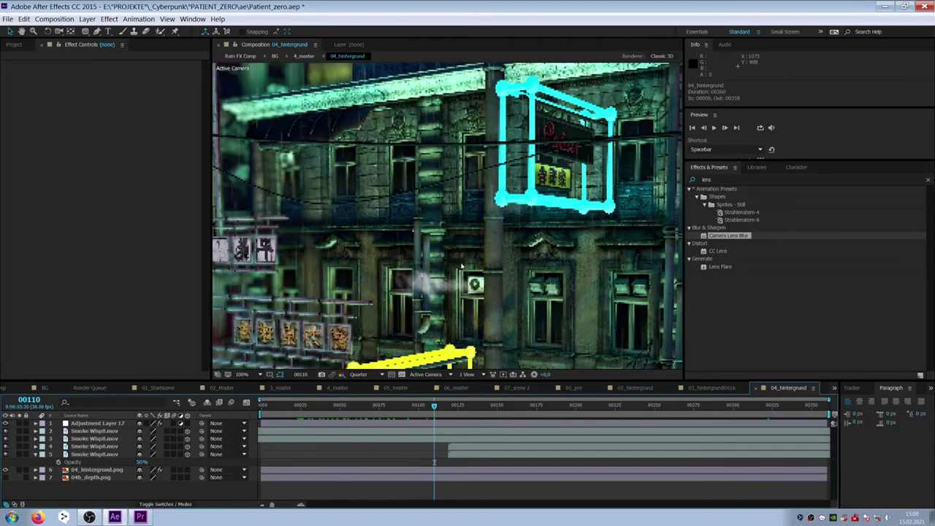
{"action": "left_click", "coordinate": [5, 431]}
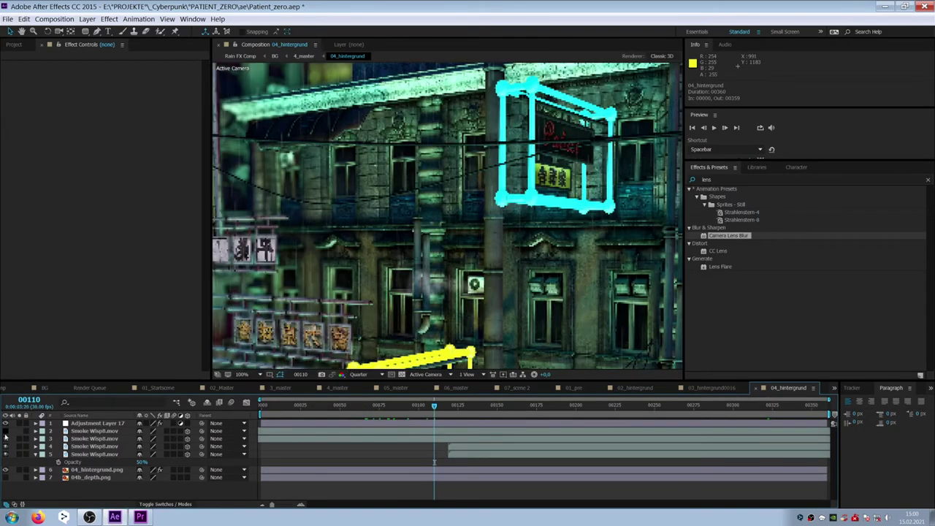
{"action": "scroll", "coordinate": [439, 292], "scroll_direction": "down", "scroll_amount": 3}
{"action": "left_click", "coordinate": [352, 407]}
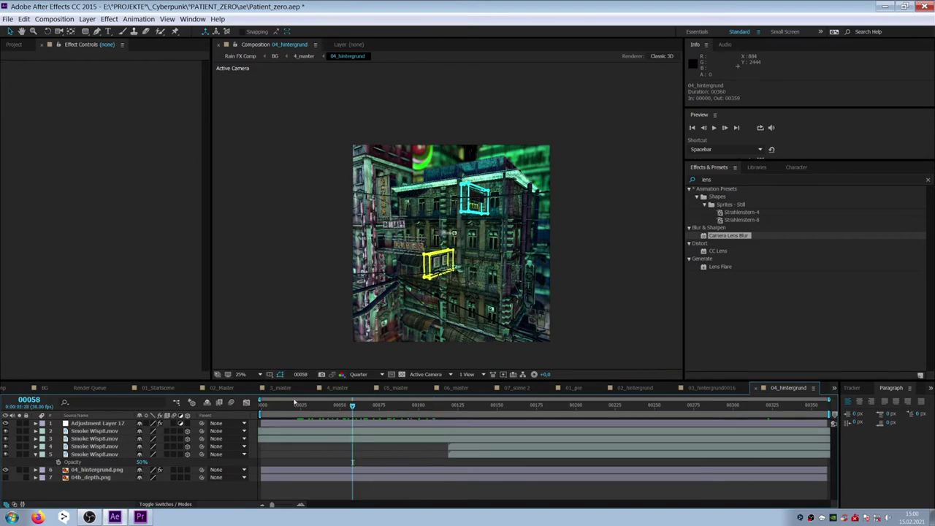
Step: Return to the 4_master composition and play it back to examine the 04_hintergrund layer's vertical movement
{"action": "left_click", "coordinate": [340, 389]}
{"action": "key", "text": "space"}
{"action": "key", "text": "space"}
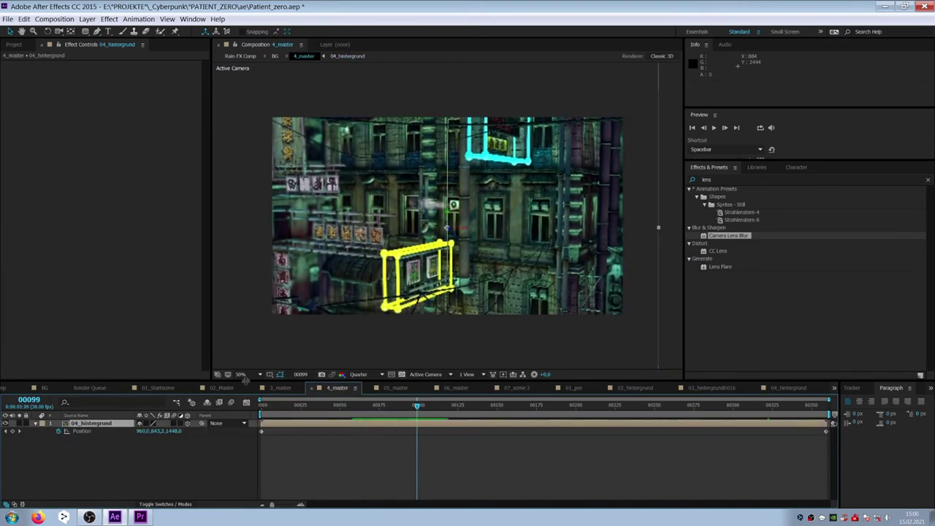
{"action": "scroll", "coordinate": [434, 238], "scroll_direction": "down", "scroll_amount": 1}
{"action": "key", "text": "space"}
{"action": "key", "text": "space"}
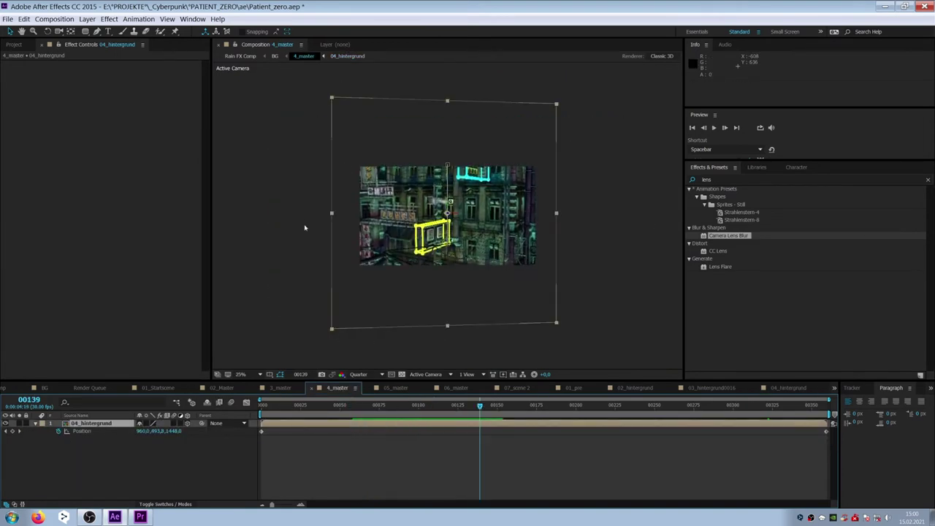
{"action": "key", "text": "space"}
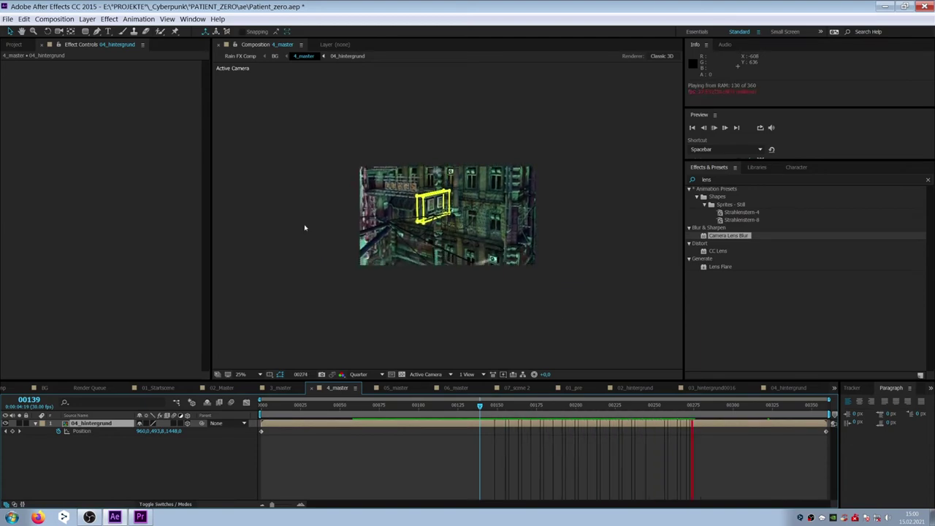
{"action": "key", "text": "space"}
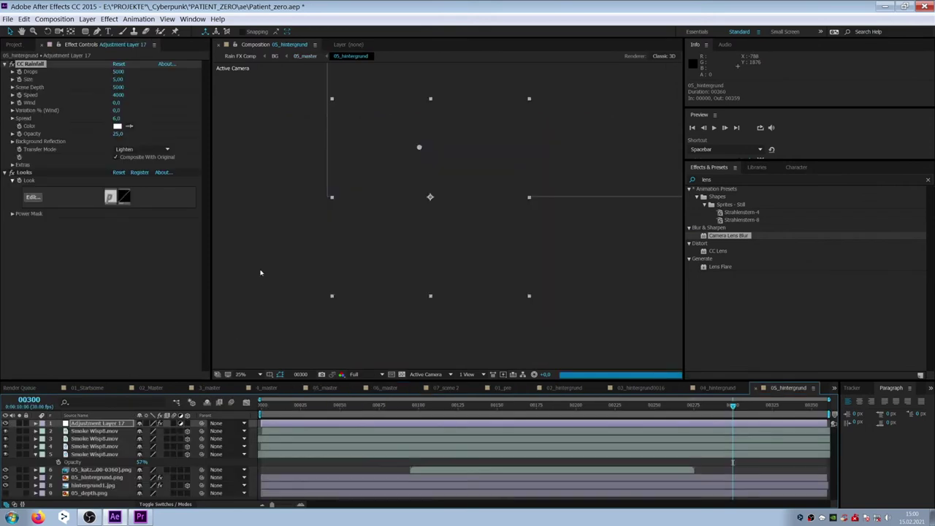
Step: Enlarge the timeline area and scrub through the cat image sequence on its own in 05_hintergrund
{"action": "key", "text": "comma"}
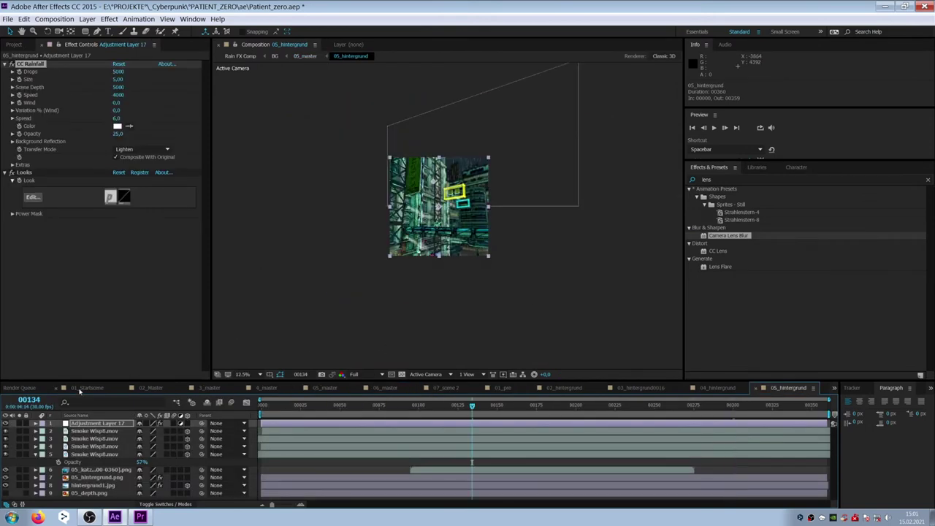
{"action": "left_click_drag", "start_coordinate": [93, 382], "coordinate": [81, 324]}
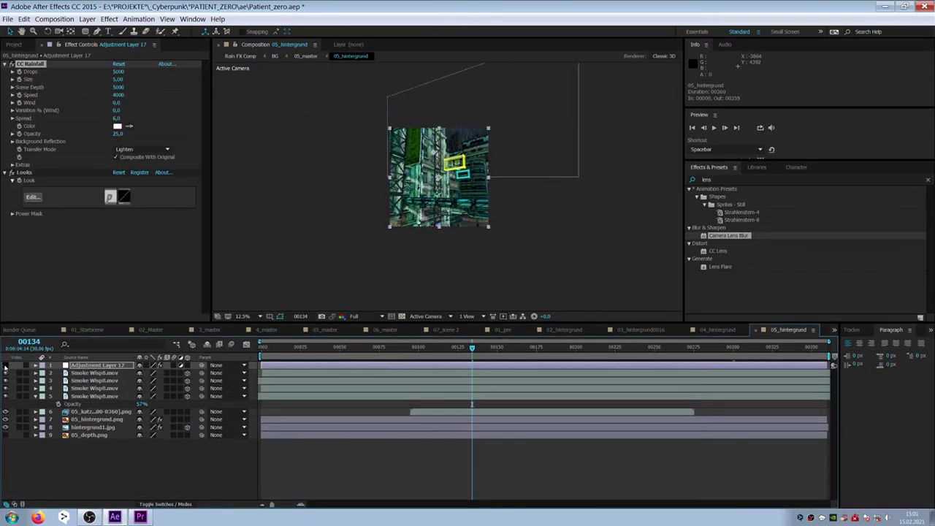
{"action": "key", "text": "period"}
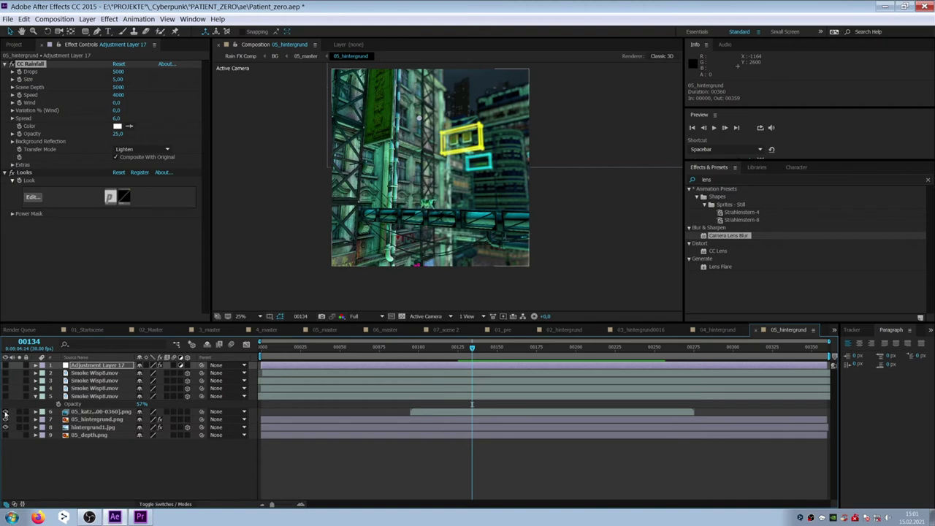
{"action": "left_click", "coordinate": [20, 412]}
{"action": "mouse_move", "coordinate": [472, 349]}
{"action": "left_mouse_down"}
{"action": "mouse_move", "coordinate": [576, 350]}
{"action": "mouse_move", "coordinate": [462, 349]}
{"action": "left_mouse_up"}
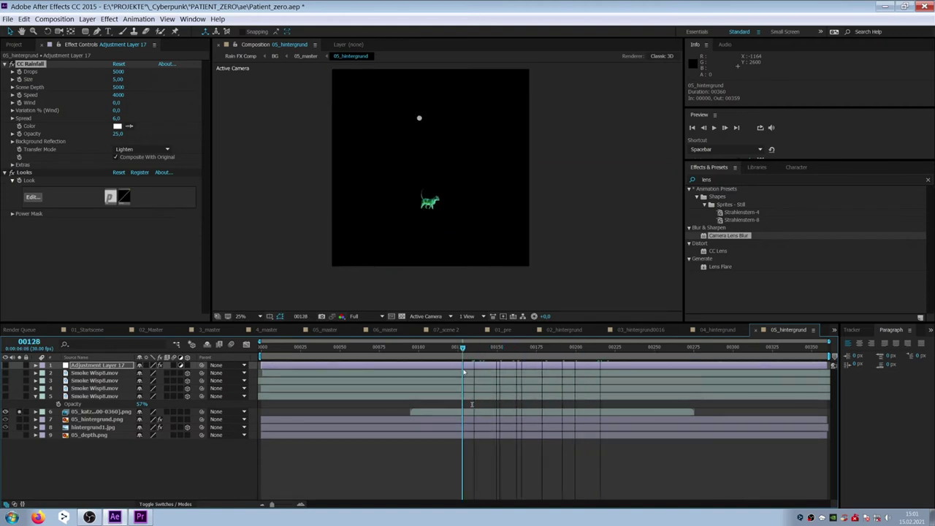
{"action": "left_click", "coordinate": [21, 412]}
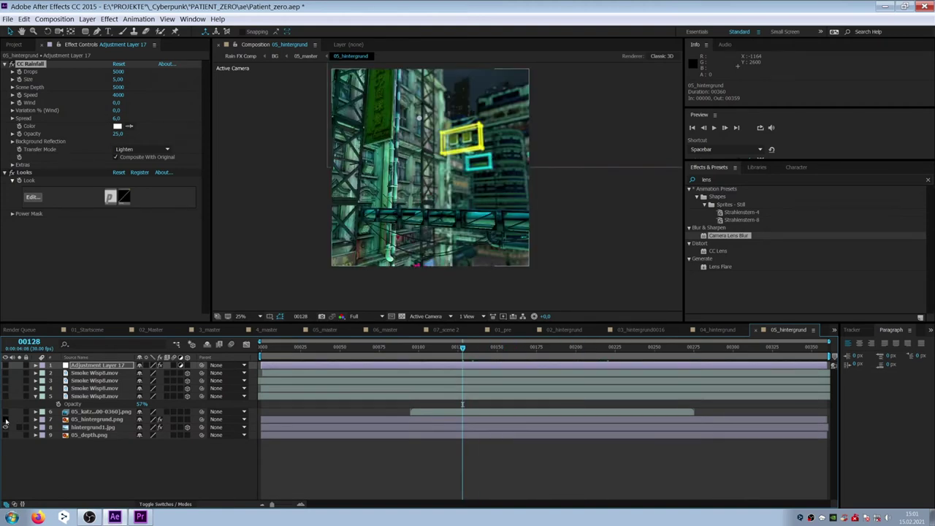
Step: Compare 05_hintergrund.png hidden and shown, view 05_depth.png on its own, and play back the restored 05_hintergrund composition
{"action": "left_click", "coordinate": [5, 420]}
{"action": "left_click", "coordinate": [6, 419]}
{"action": "left_click", "coordinate": [20, 435]}
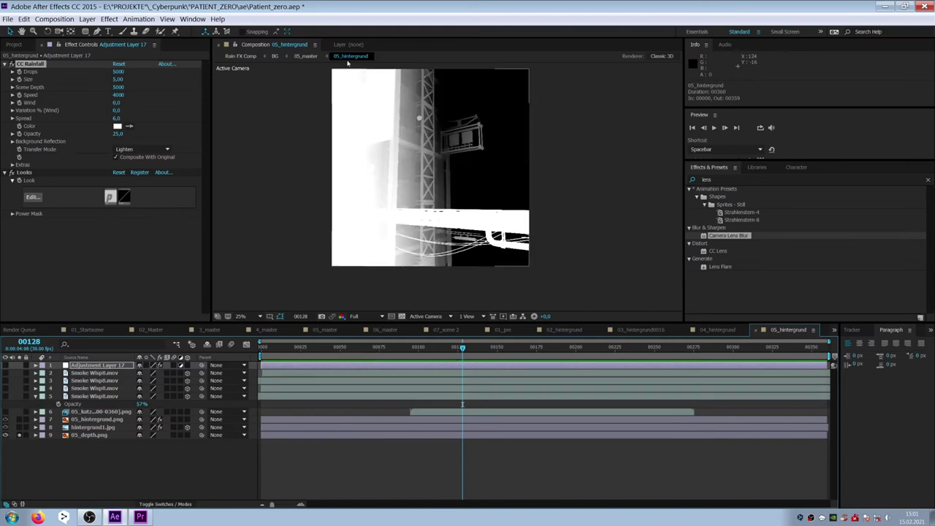
{"action": "left_click", "coordinate": [21, 436]}
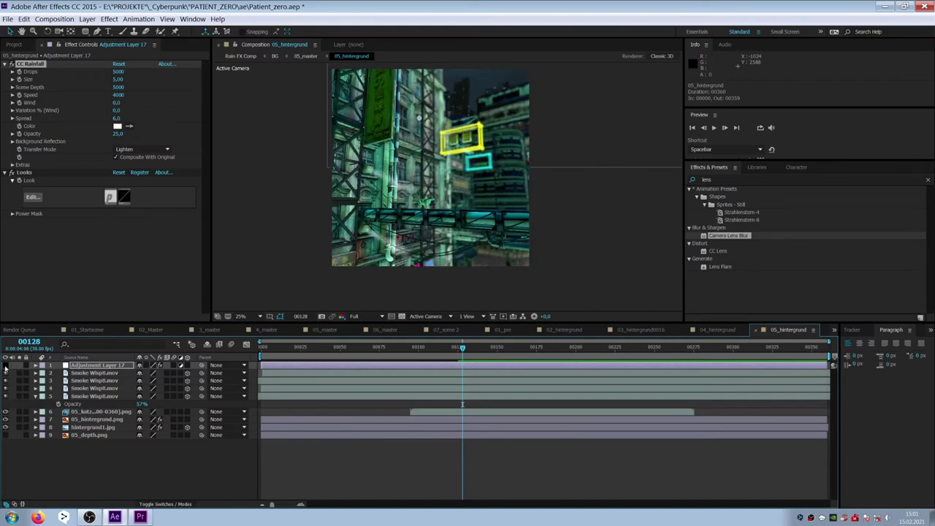
{"action": "key", "text": "space"}
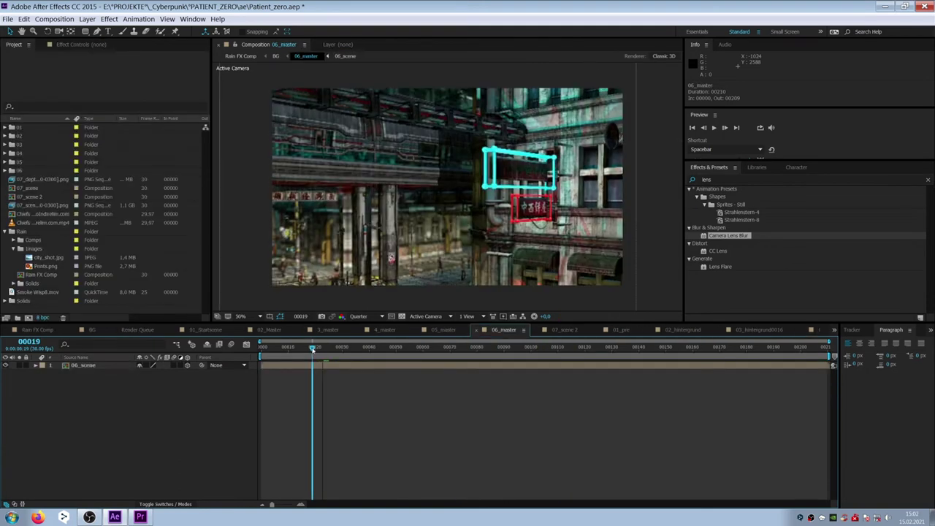
Step: Open 06_scene from 06_master and play it back to examine the street scene
{"action": "double_click", "coordinate": [83, 365]}
{"action": "scroll", "coordinate": [306, 230], "scroll_direction": "down", "scroll_amount": 1}
{"action": "scroll", "coordinate": [322, 182], "scroll_direction": "up", "scroll_amount": 1}
{"action": "scroll", "coordinate": [343, 113], "scroll_direction": "down", "scroll_amount": 1}
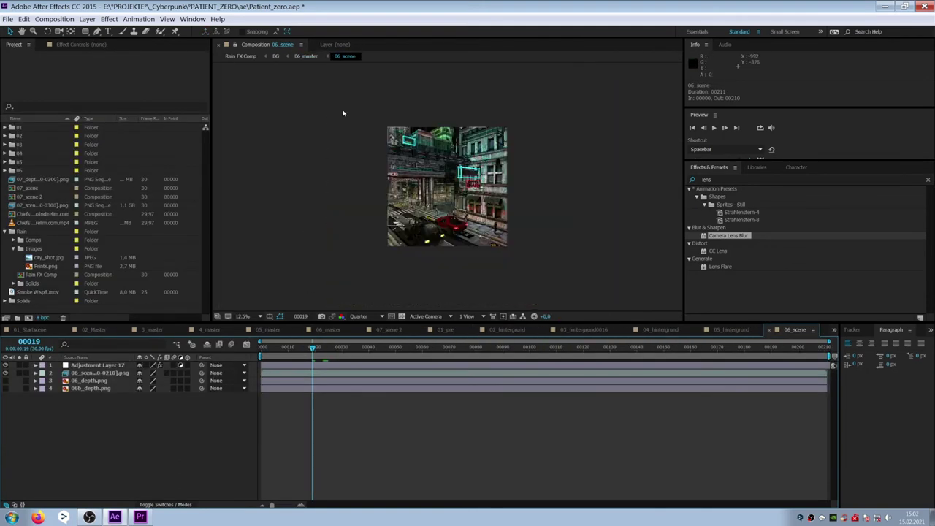
{"action": "key", "text": "period"}
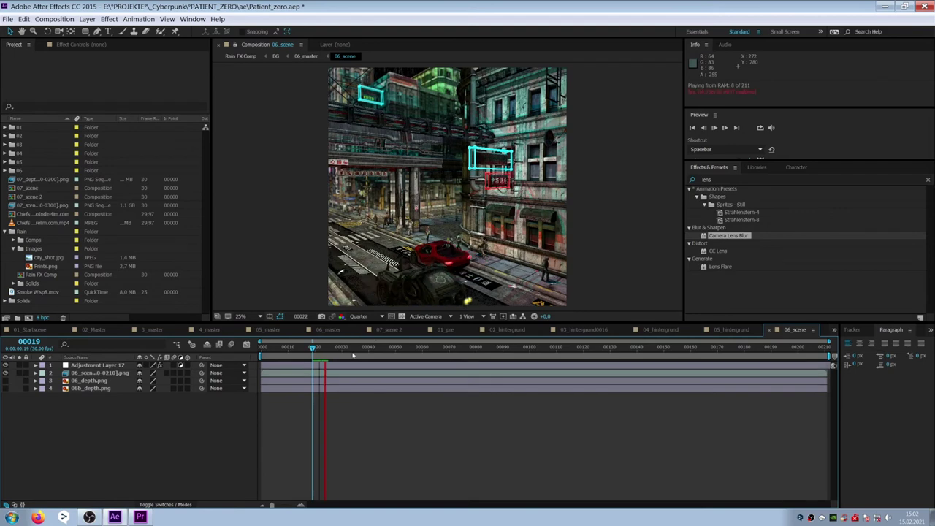
Step: Compare the street scene with the 06_scene image sequence and Adjustment Layer 17 each hidden and shown
{"action": "left_click", "coordinate": [5, 373]}
{"action": "left_click", "coordinate": [6, 372]}
{"action": "left_click", "coordinate": [5, 366]}
{"action": "left_click", "coordinate": [5, 365]}
{"action": "left_click", "coordinate": [5, 366]}
{"action": "left_click", "coordinate": [5, 365]}
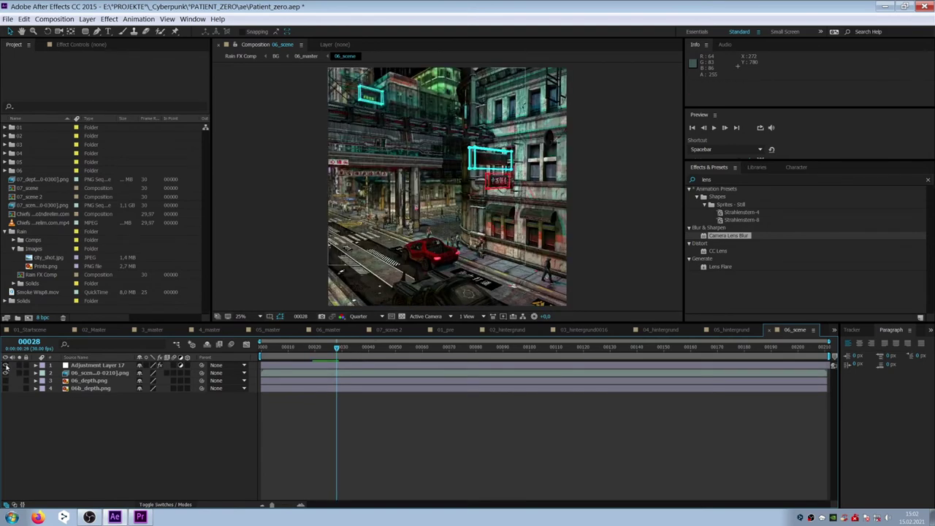
Step: Scale Adjustment Layer 17 to about 147% by 143% and move it to about 1292, 1208 to cover the scene
{"action": "left_click", "coordinate": [86, 365]}
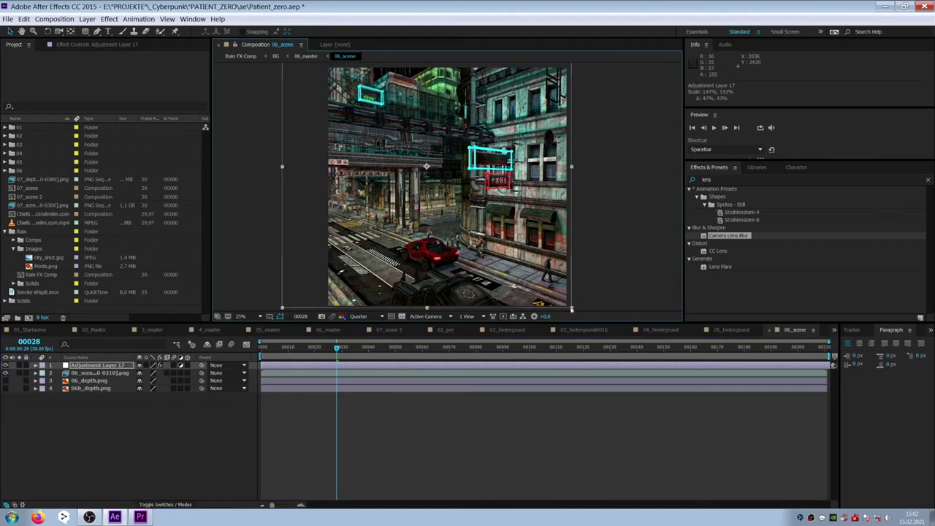
{"action": "left_click_drag", "start_coordinate": [427, 168], "coordinate": [445, 181]}
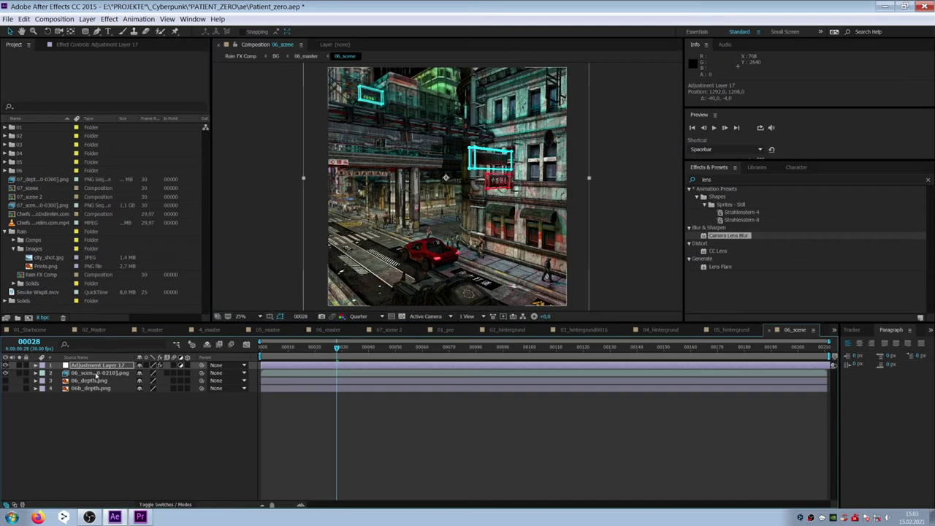
Step: Examine the 06_depth.png and 06b_depth.png depth maps on their own, and return to the full scene view
{"action": "left_click", "coordinate": [5, 389]}
{"action": "left_click", "coordinate": [6, 389]}
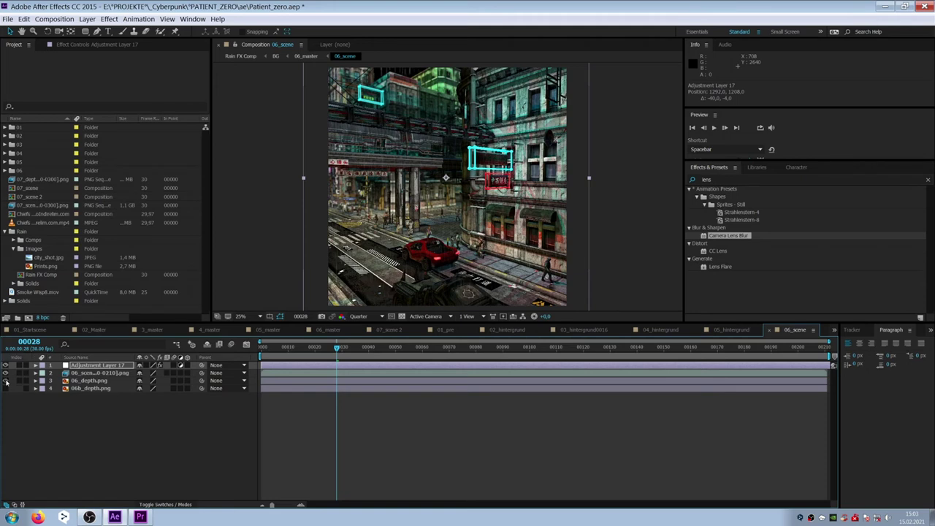
{"action": "left_click", "coordinate": [20, 382]}
{"action": "left_click", "coordinate": [20, 382]}
{"action": "left_click", "coordinate": [20, 382]}
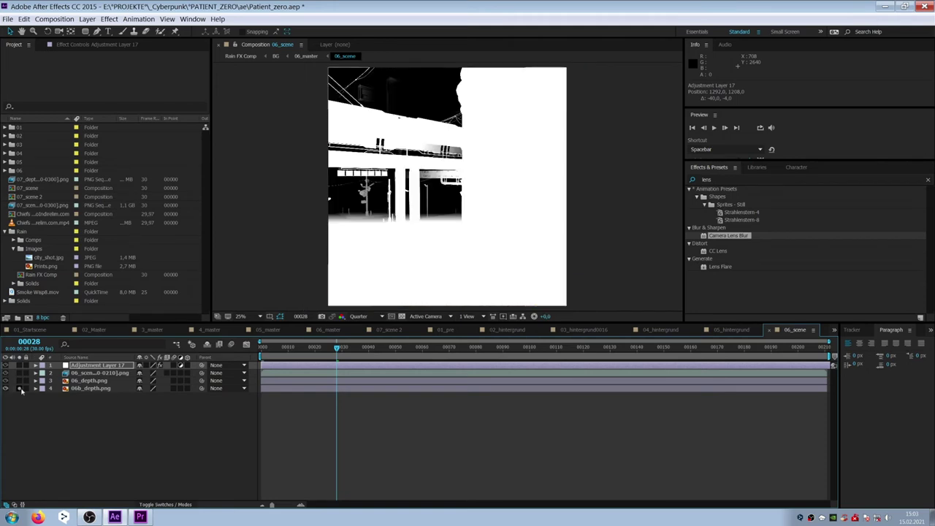
{"action": "left_click", "coordinate": [19, 382]}
{"action": "left_click", "coordinate": [20, 382]}
{"action": "left_click", "coordinate": [6, 389]}
Step: Check the effects on the 06_scene image sequence and Adjustment Layer 17, including its Camera Lens Blur settings, and collapse the effect groups
{"action": "left_click", "coordinate": [93, 373]}
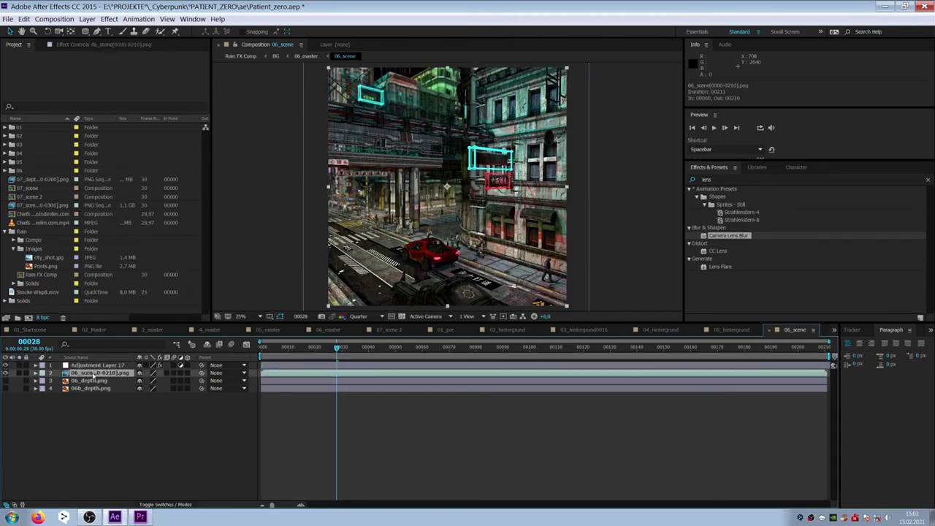
{"action": "left_click", "coordinate": [75, 44]}
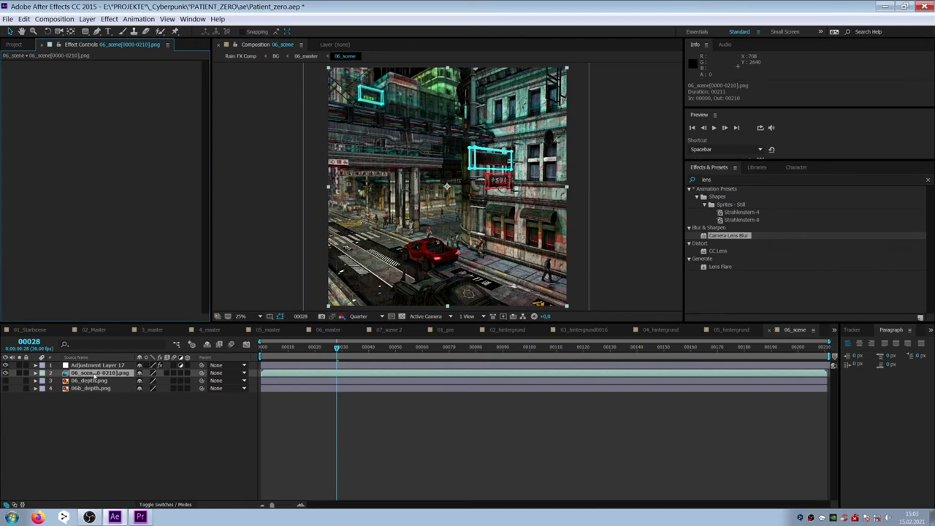
{"action": "left_click", "coordinate": [96, 366]}
{"action": "left_click", "coordinate": [5, 64]}
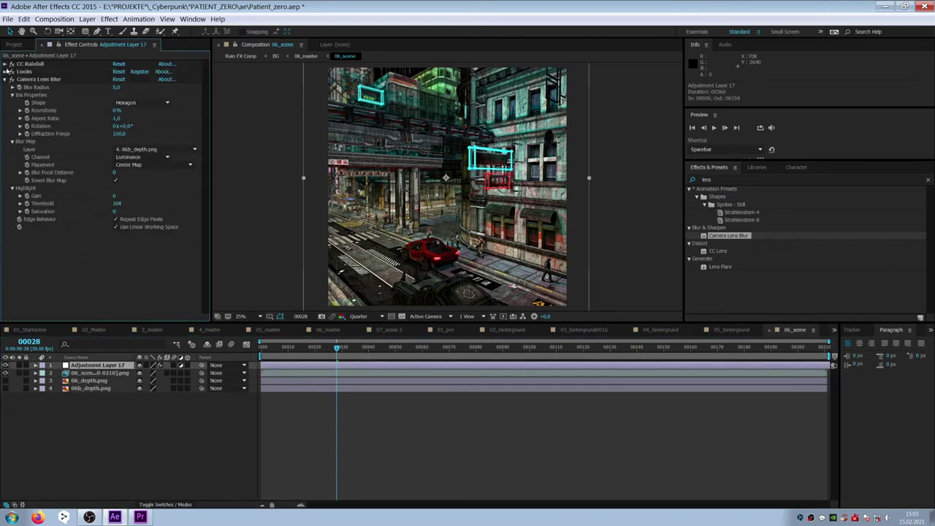
{"action": "left_click", "coordinate": [11, 79]}
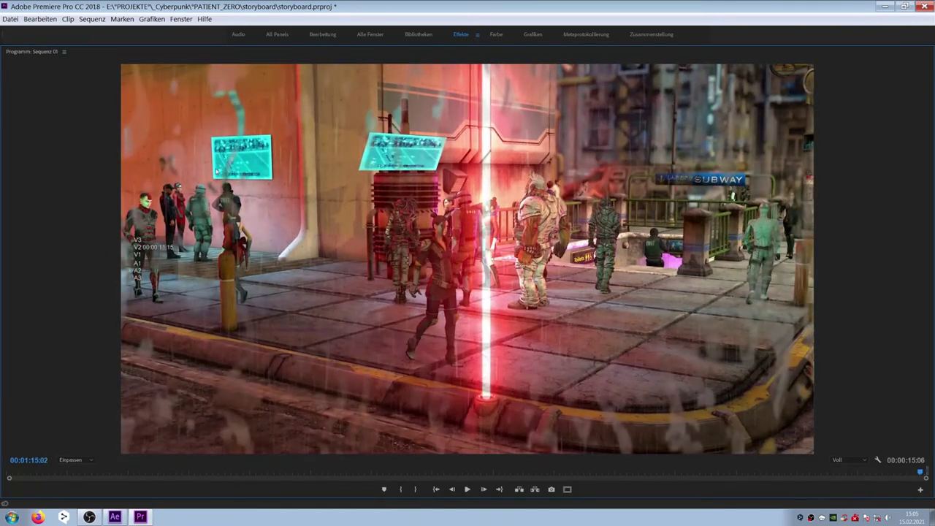
Step: Minimize the Premiere Pro and After Effects windows to show the desktop
{"action": "left_click", "coordinate": [885, 7]}
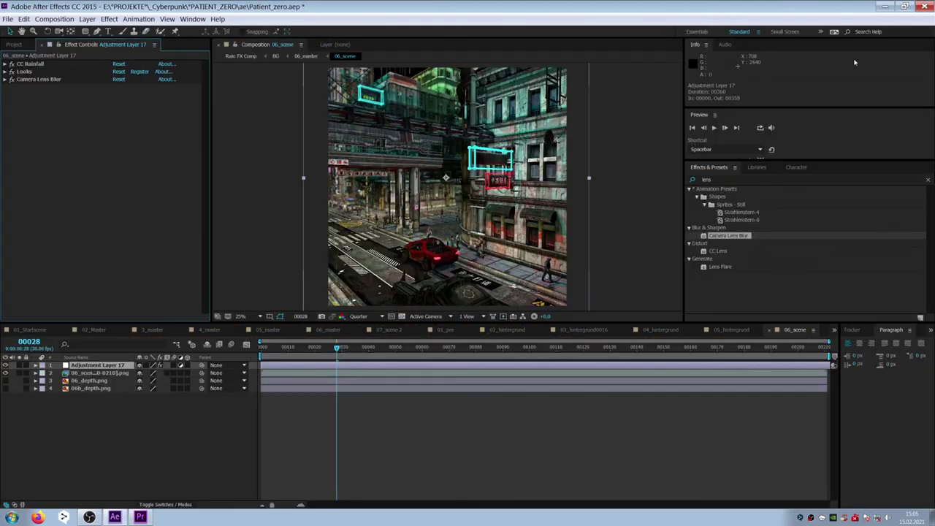
{"action": "left_click", "coordinate": [885, 7]}
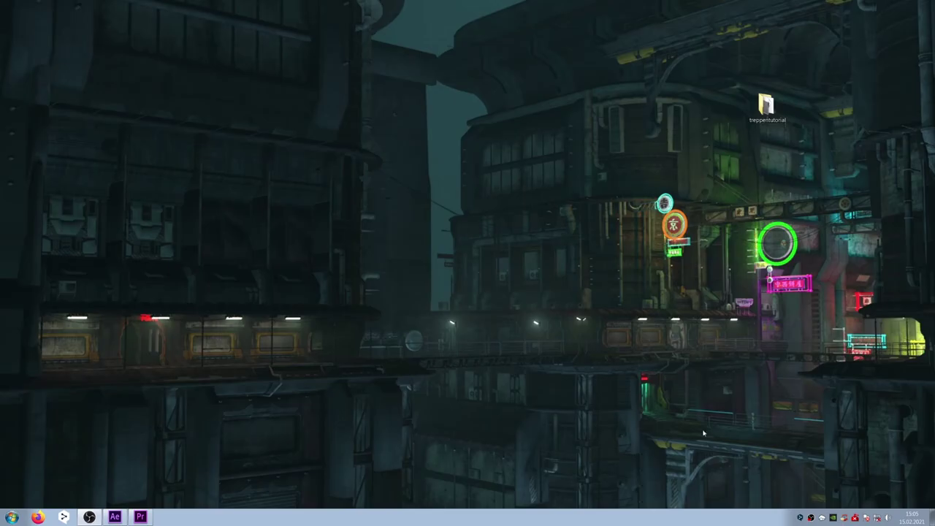